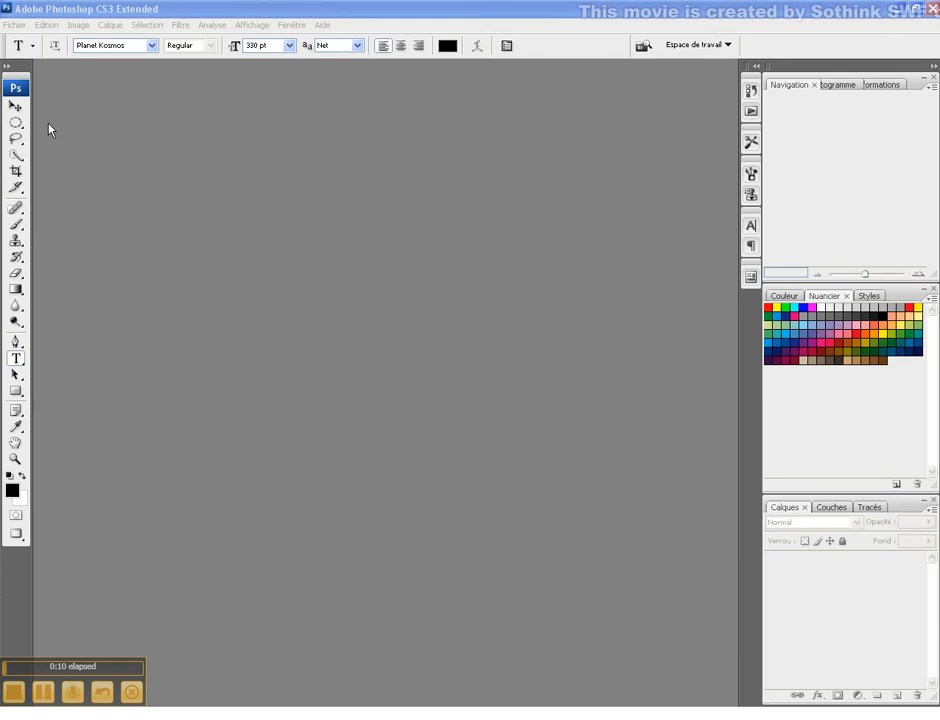
- Create a 1280 × 1024 pixel white RGB document at 72 pixels/inch and convert its locked background into a normal layer
{"action": "left_click", "coordinate": [14, 25]}
{"action": "left_click", "coordinate": [30, 42]}
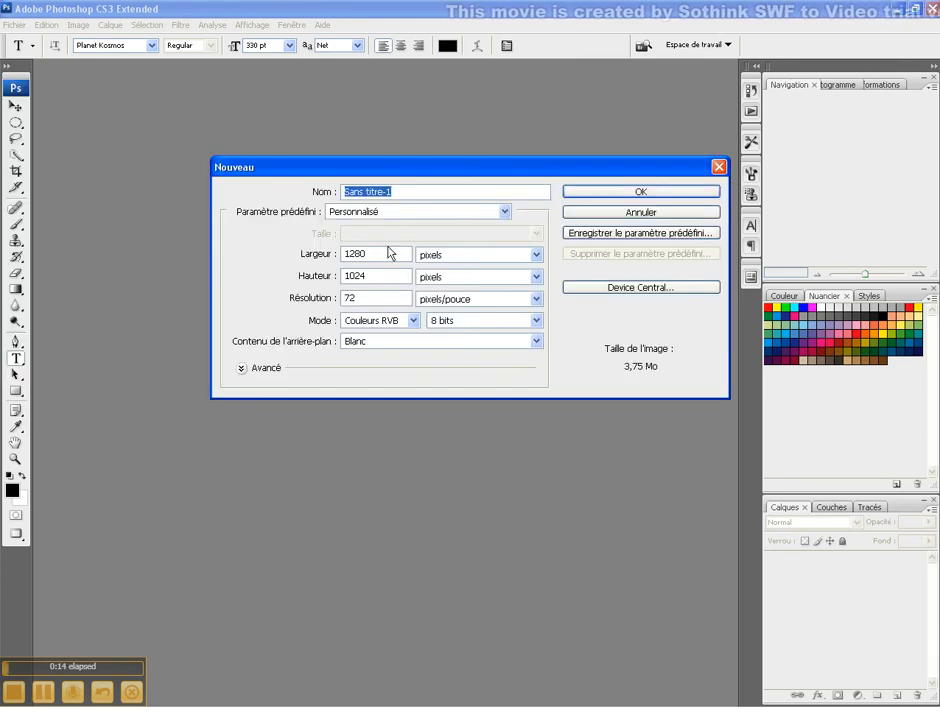
{"action": "left_click", "coordinate": [384, 252]}
{"action": "left_click", "coordinate": [384, 271]}
{"action": "left_click", "coordinate": [376, 296]}
{"action": "double_click", "coordinate": [376, 296]}
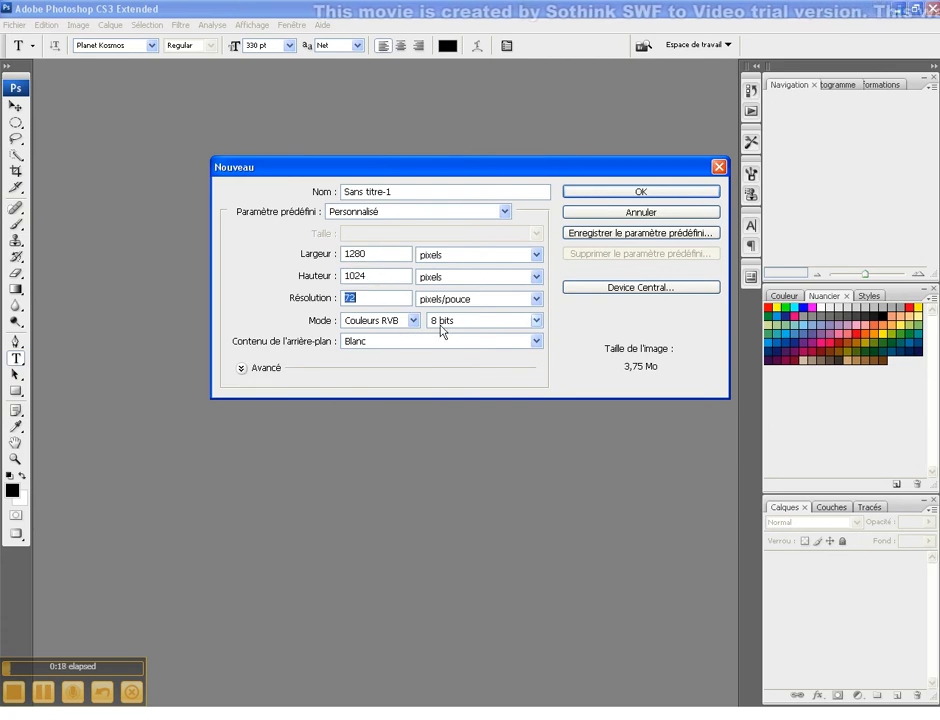
{"action": "left_click", "coordinate": [585, 188]}
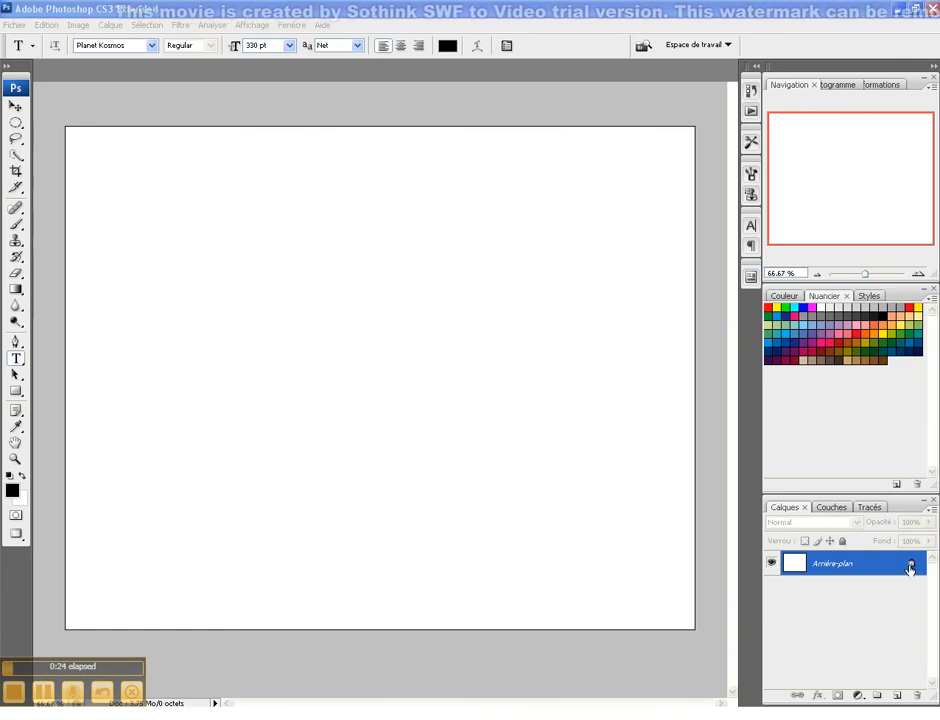
{"action": "double_click", "coordinate": [910, 566]}
{"action": "left_click", "coordinate": [619, 238]}
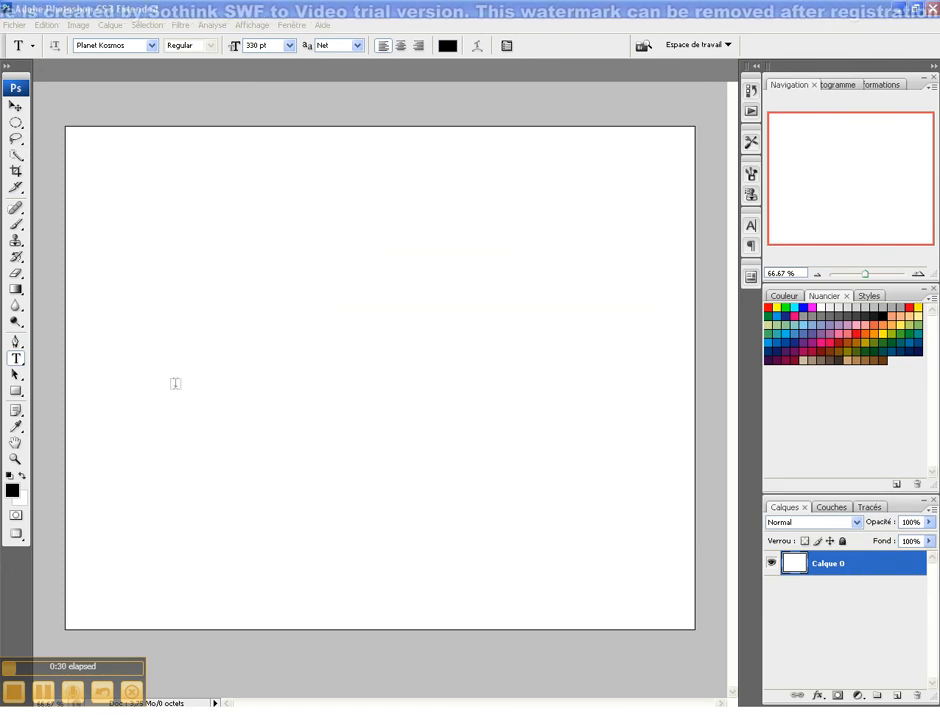
- Add the horizontal text "3d" on the canvas in Planet Kosmos Regular at 330 pt
{"action": "left_click", "coordinate": [16, 361]}
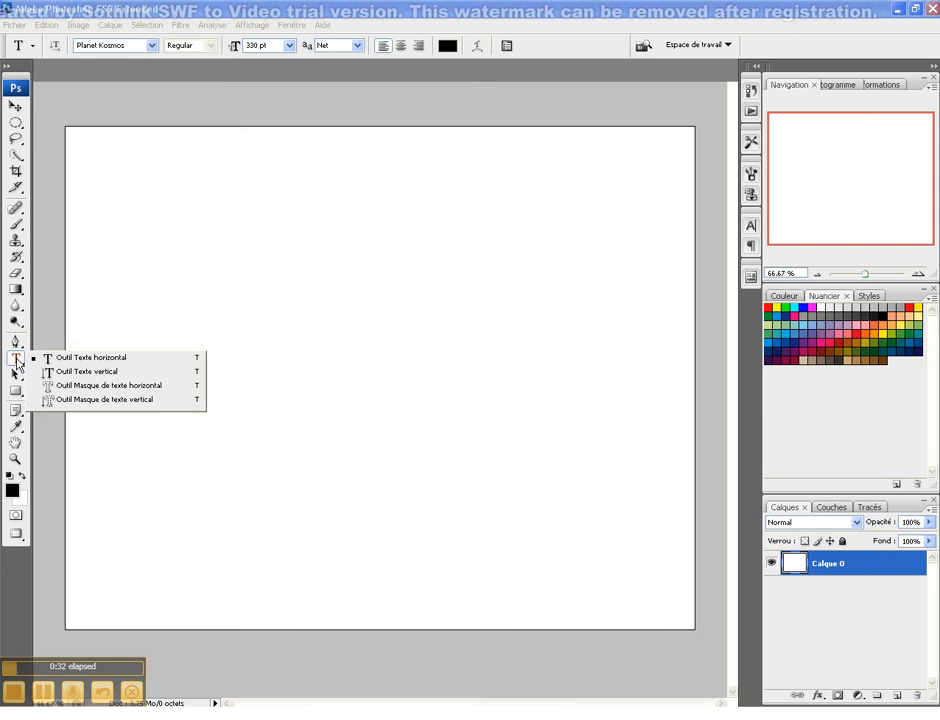
{"action": "left_click", "coordinate": [50, 358]}
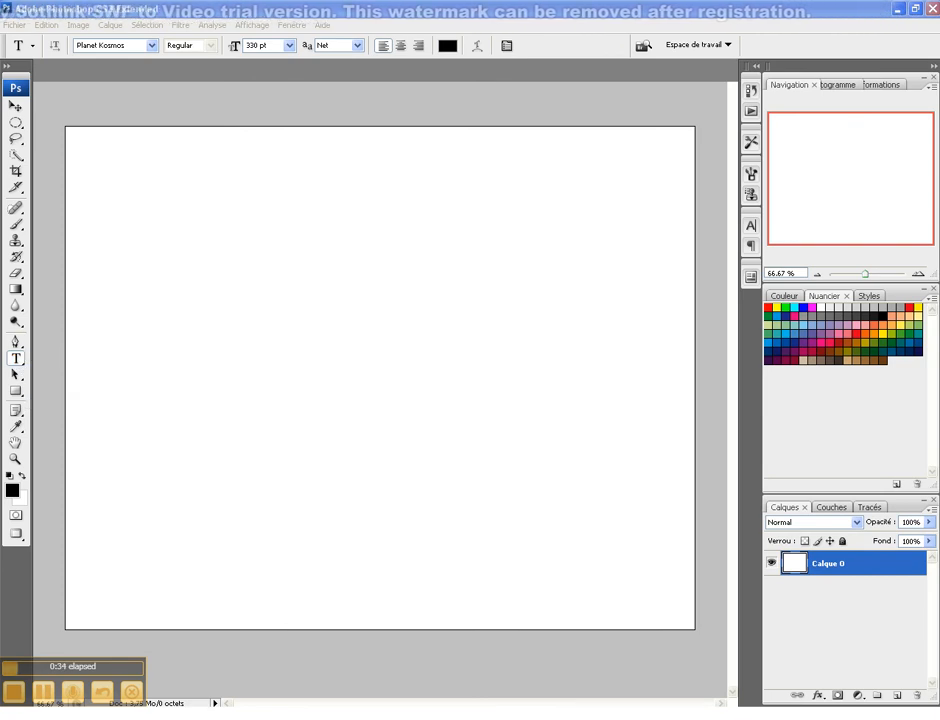
{"action": "left_click", "coordinate": [152, 45]}
{"action": "key", "text": "Escape"}
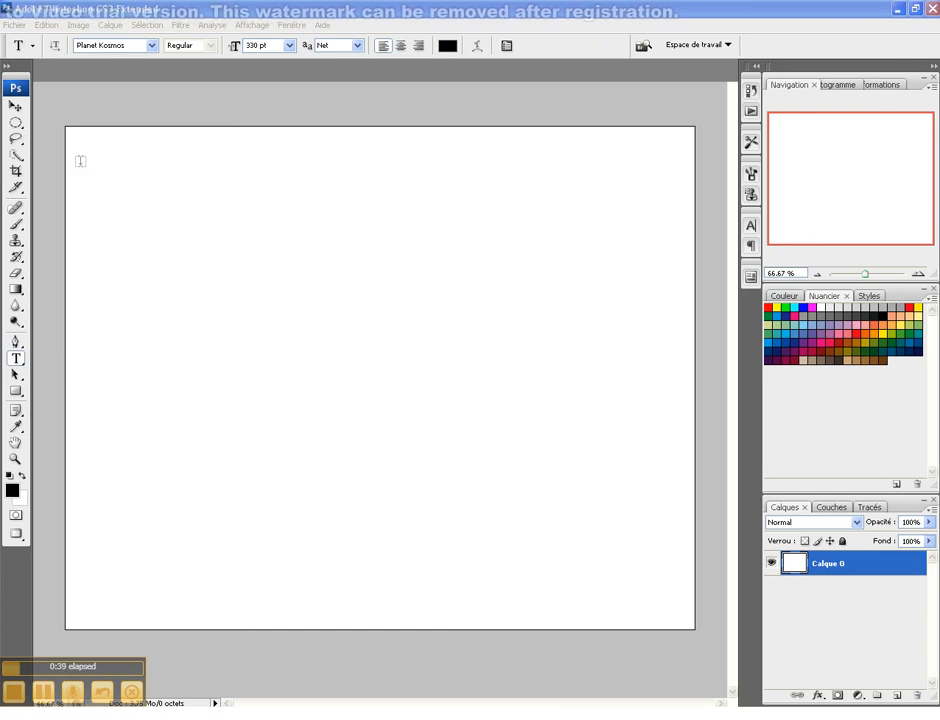
{"action": "left_click", "coordinate": [279, 378]}
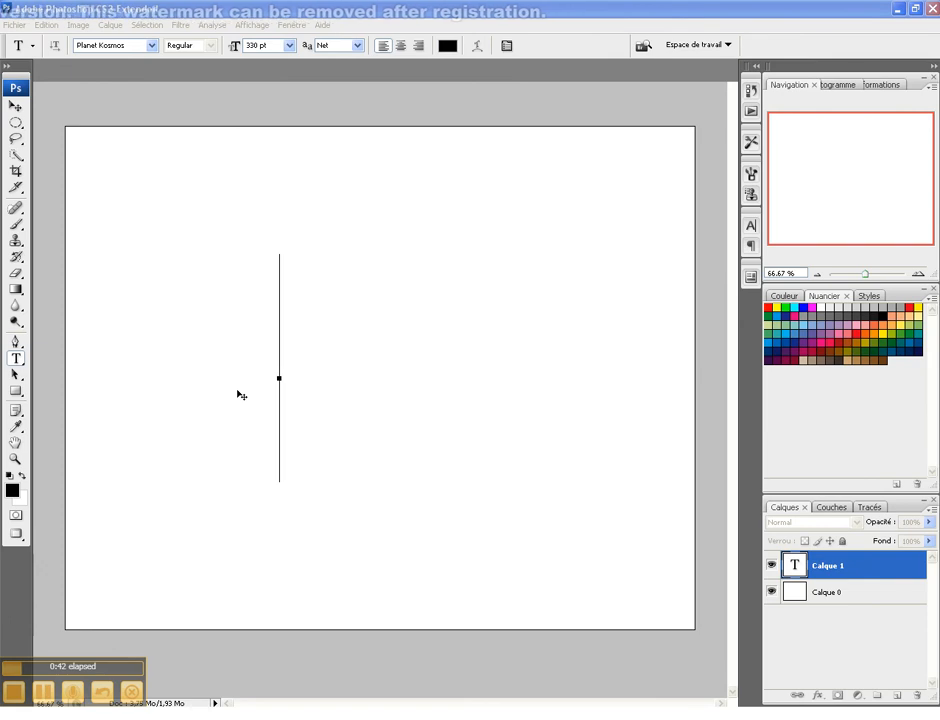
{"action": "type", "text": "3d"}
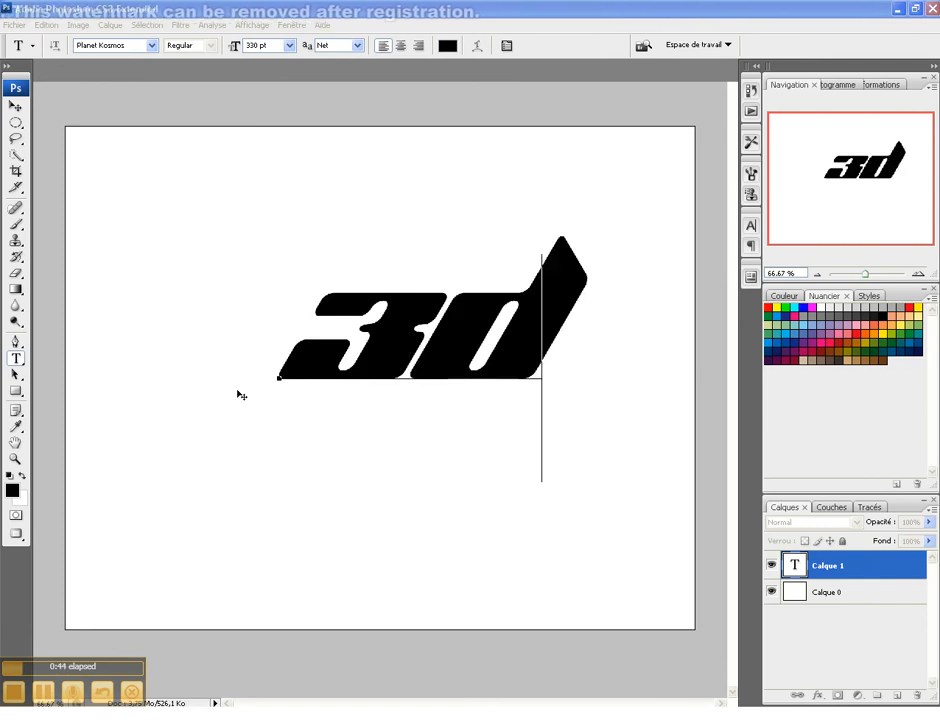
- Move the 3d text closer to the middle of the canvas and rasterize its layer
{"action": "left_click", "coordinate": [15, 107]}
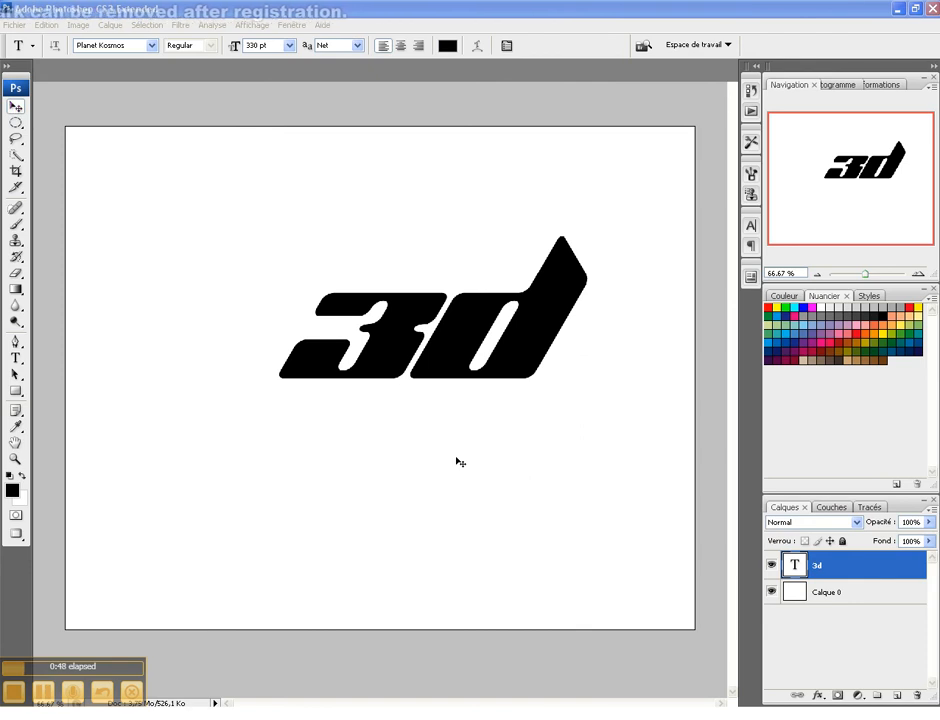
{"action": "left_click_drag", "start_coordinate": [386, 372], "coordinate": [310, 382]}
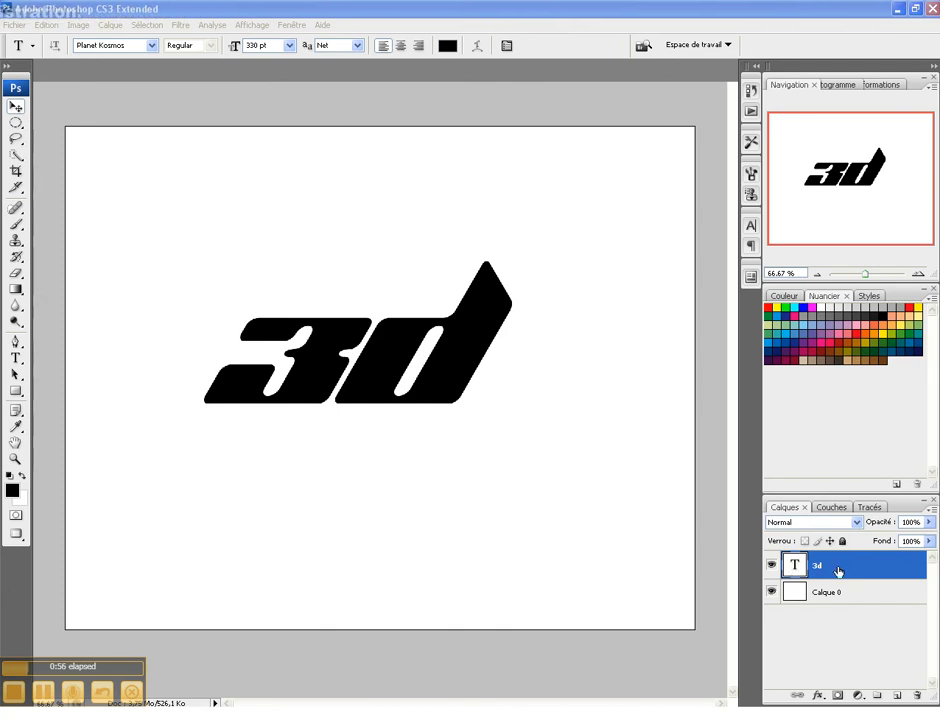
{"action": "right_click", "coordinate": [840, 571]}
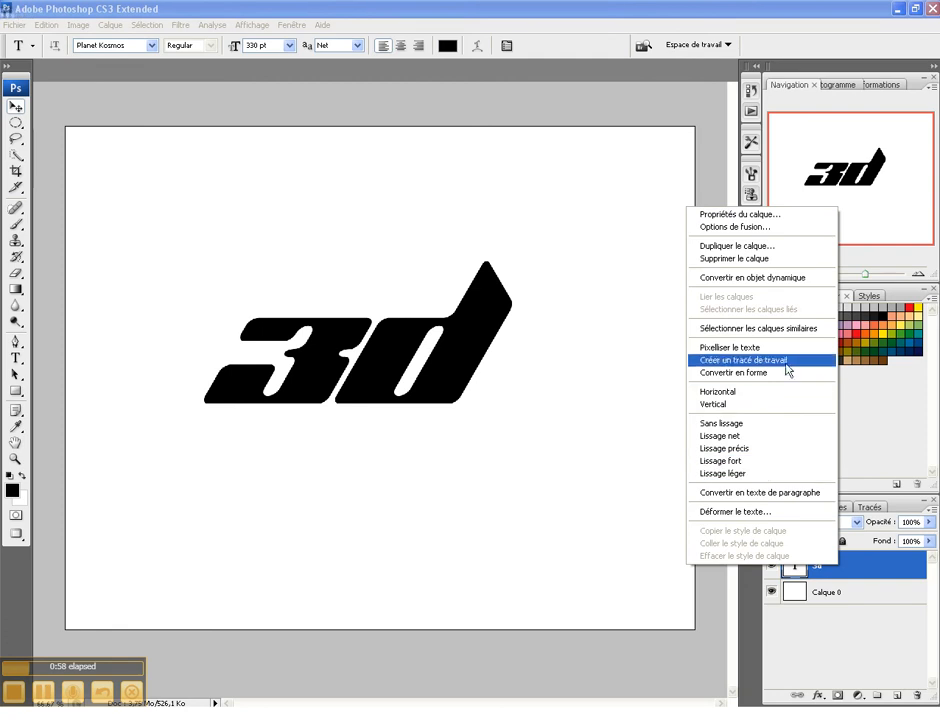
{"action": "left_click", "coordinate": [782, 348]}
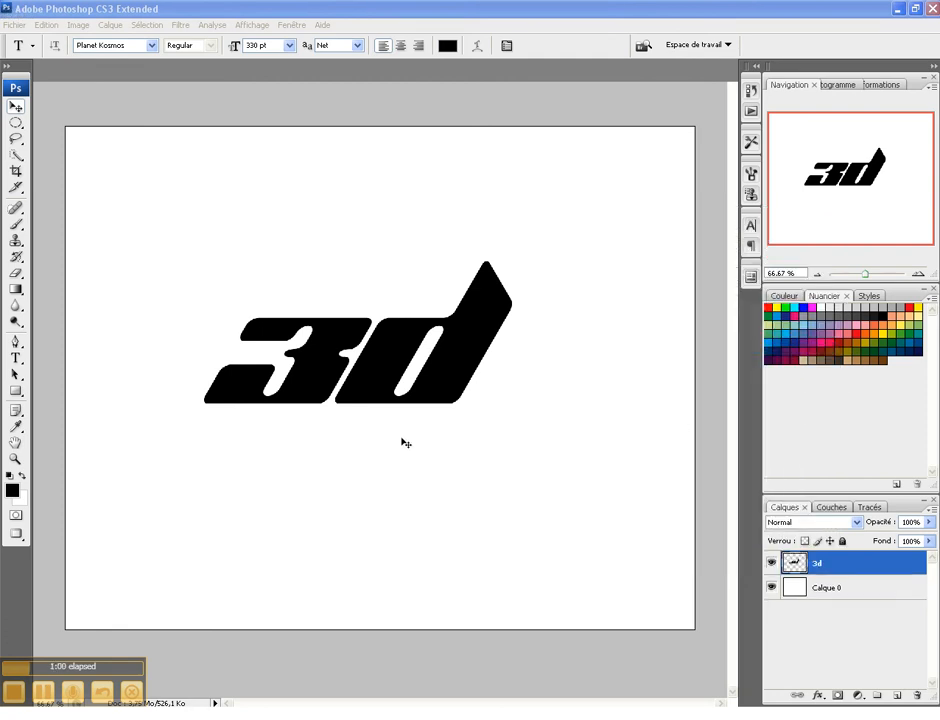
- Load the 3d layer's pixels as a selection and open the Gradient tool's gradient for editing
{"action": "left_click", "coordinate": [795, 566], "text": "ctrl"}
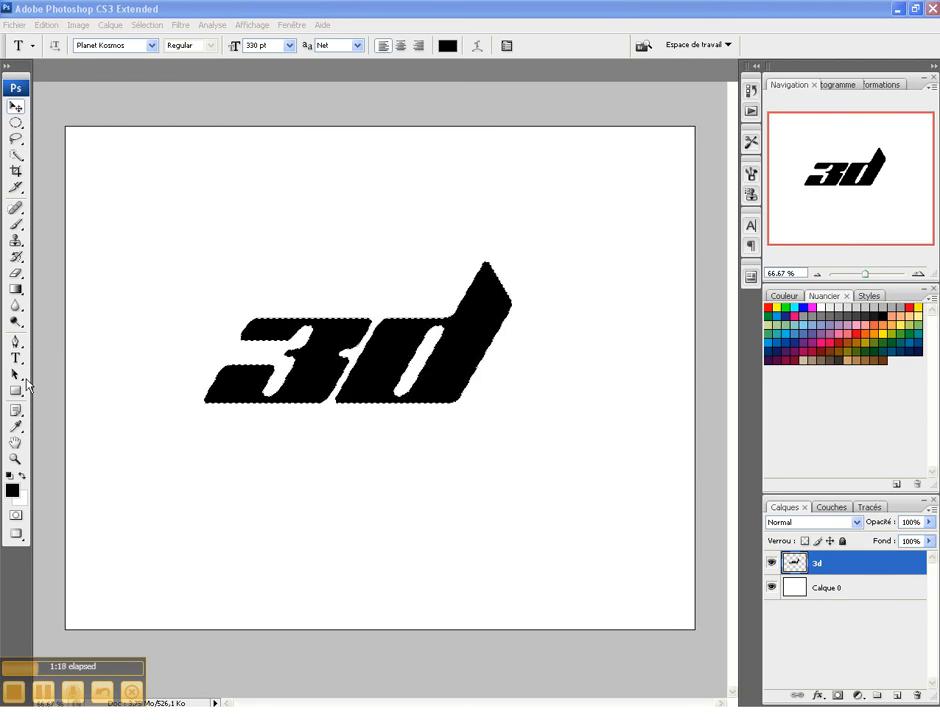
{"action": "left_click_drag", "start_coordinate": [15, 289], "coordinate": [100, 293]}
{"action": "left_click", "coordinate": [100, 293]}
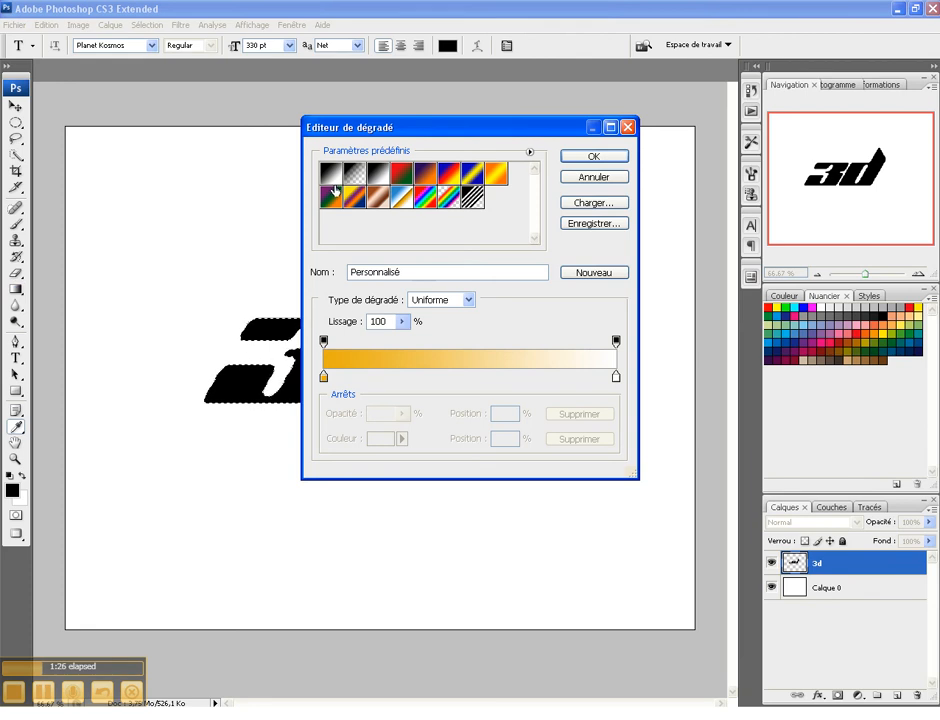
- Set the gradient's starting colour stop to black (#000000)
{"action": "double_click", "coordinate": [323, 380]}
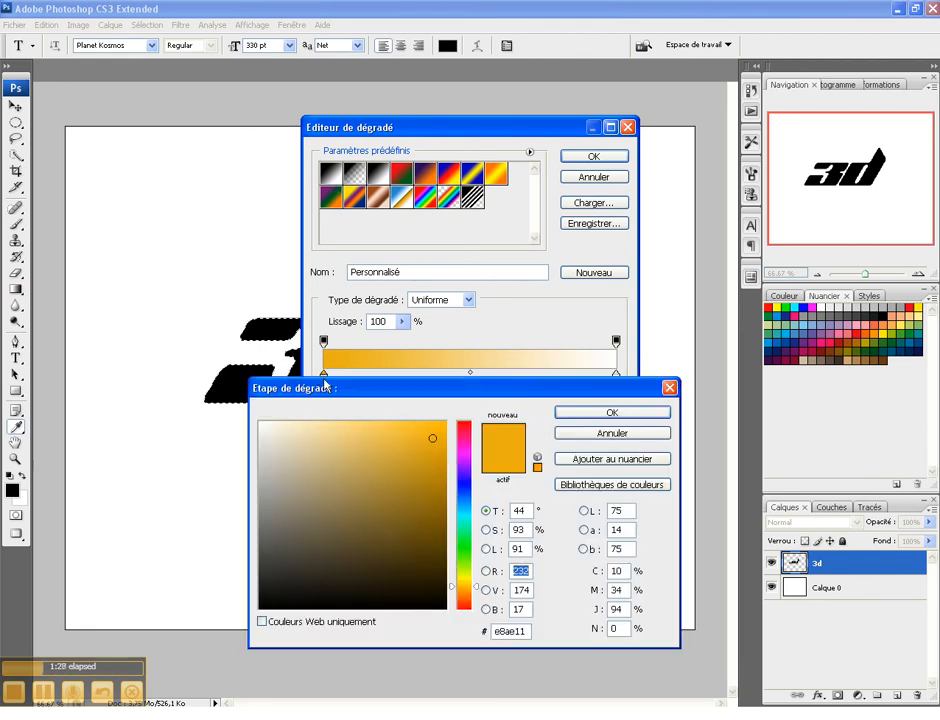
{"action": "left_click_drag", "start_coordinate": [300, 564], "coordinate": [249, 622]}
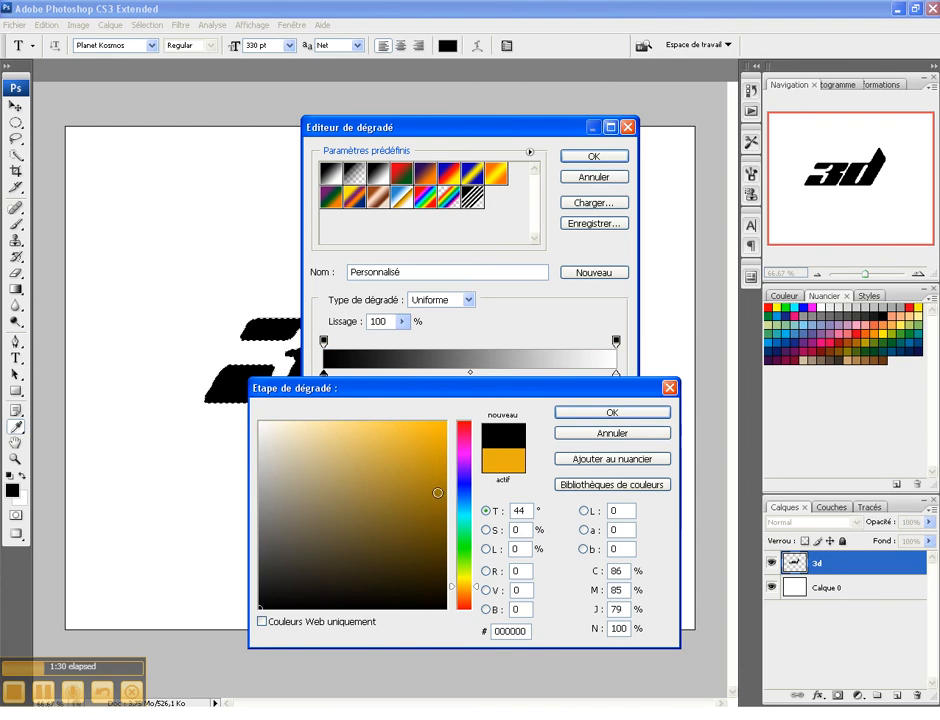
{"action": "left_click", "coordinate": [576, 413]}
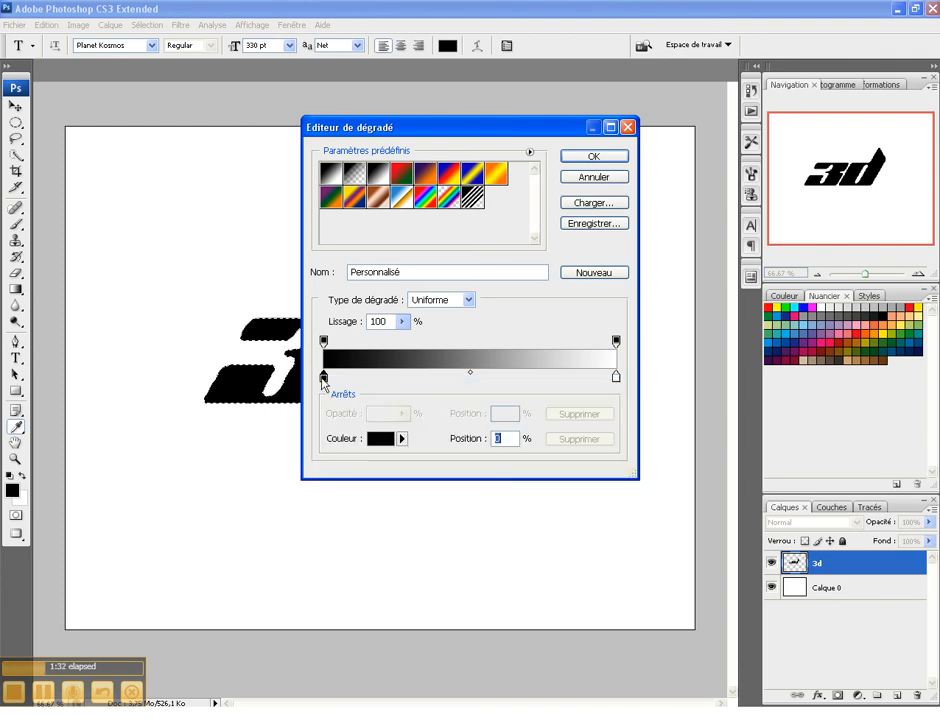
- Set the gradient's starting stop to orange #eaab00, fill the selected letters diagonally with the orange-to-white gradient, and deselect
{"action": "double_click", "coordinate": [323, 378]}
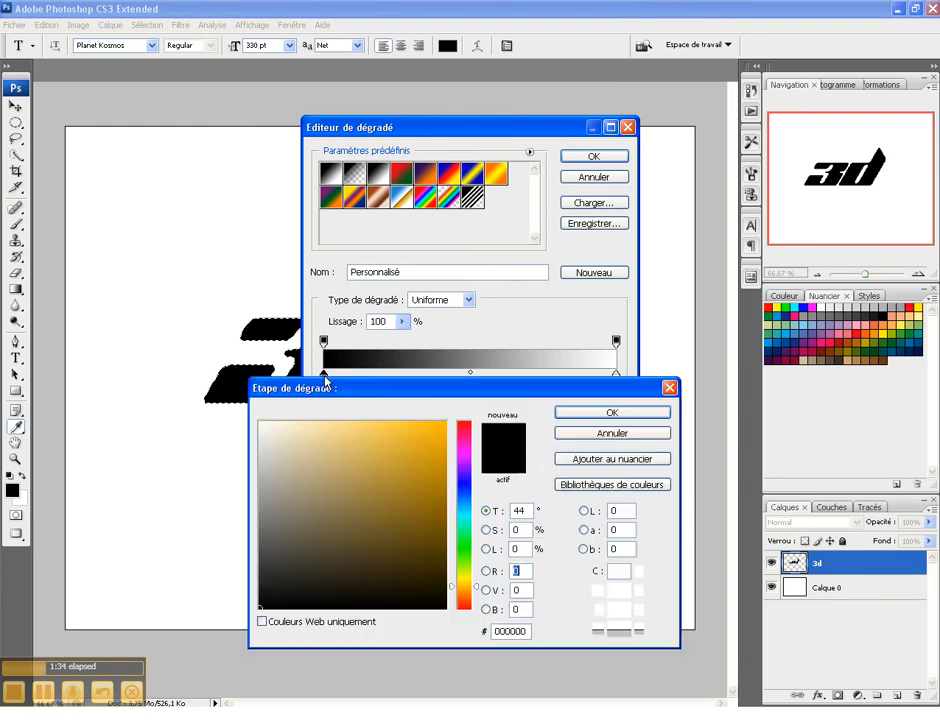
{"action": "left_click_drag", "start_coordinate": [397, 451], "coordinate": [447, 436]}
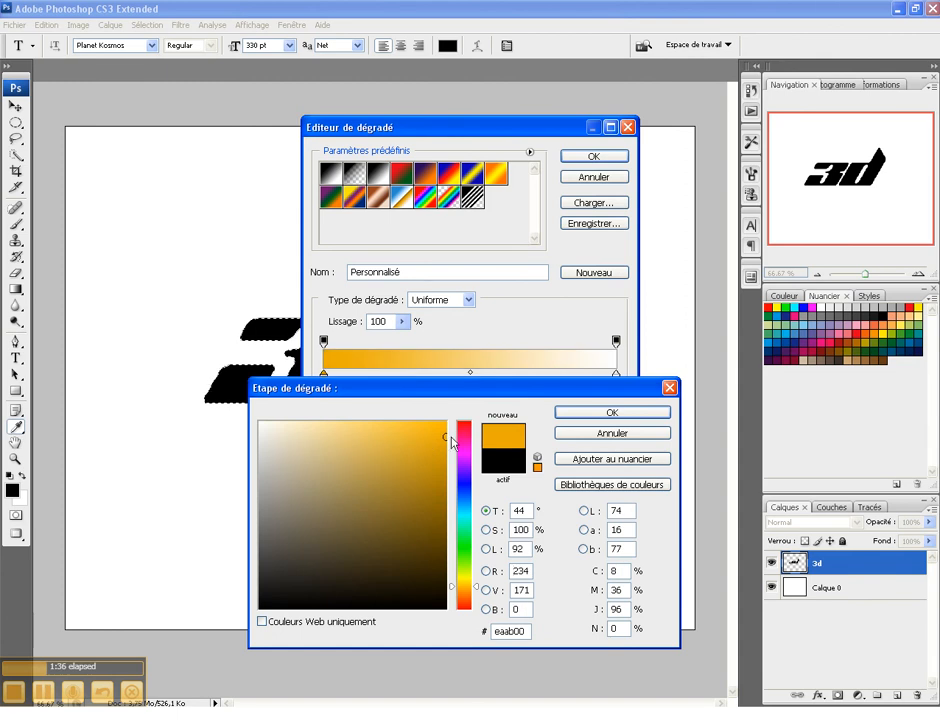
{"action": "left_click", "coordinate": [580, 418]}
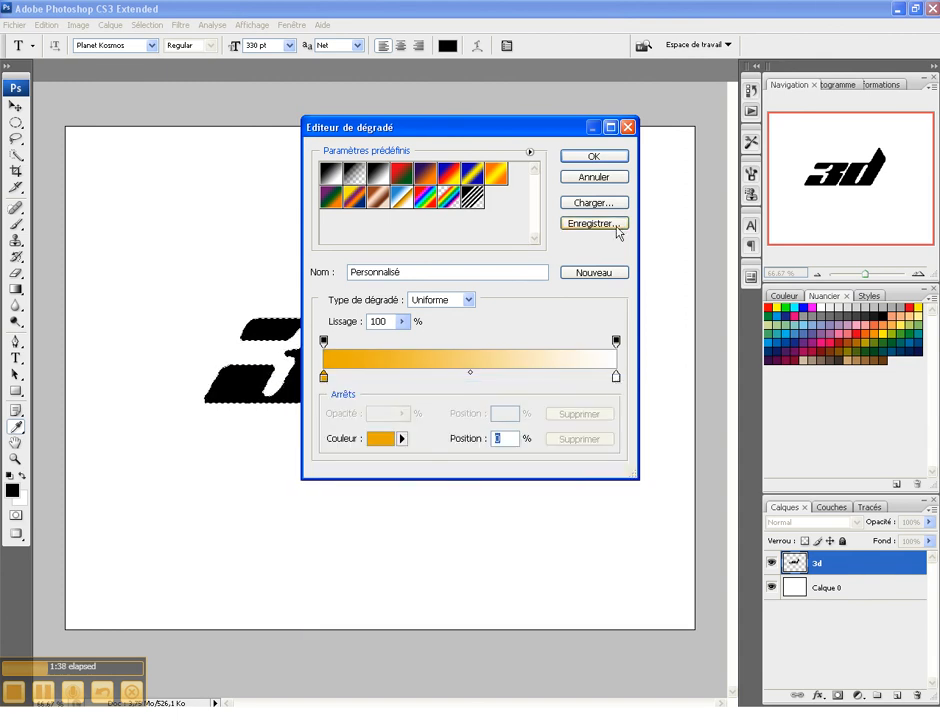
{"action": "left_click", "coordinate": [593, 156]}
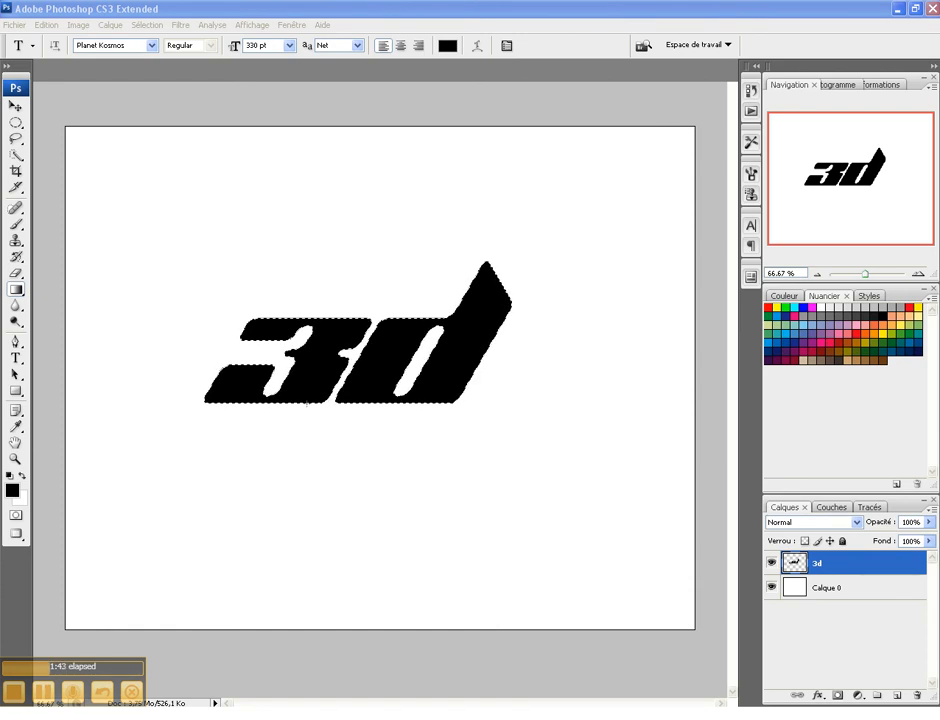
{"action": "left_click_drag", "start_coordinate": [307, 397], "coordinate": [408, 253]}
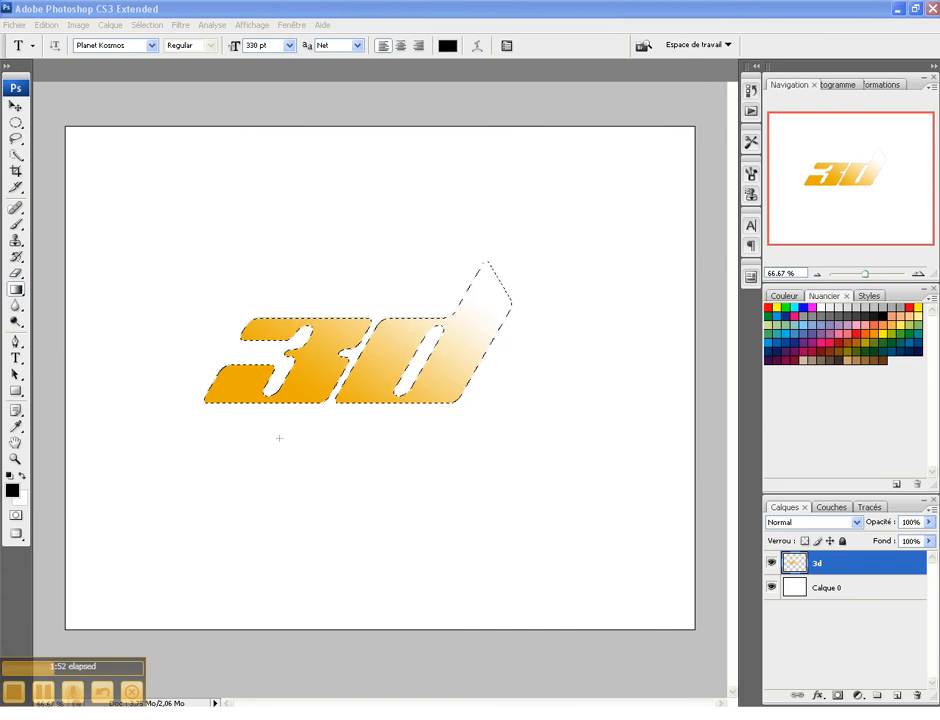
{"action": "key", "text": "ctrl+d"}
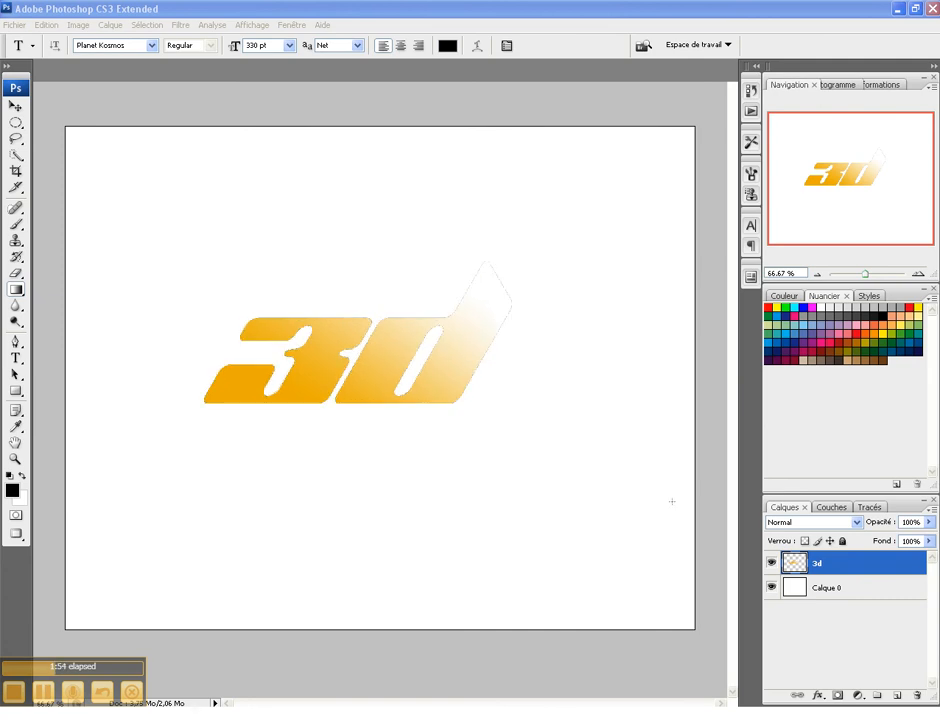
- Add a black 3 px outside stroke (Contour) layer effect to the 3d layer
{"action": "double_click", "coordinate": [880, 571]}
{"action": "left_click", "coordinate": [248, 570]}
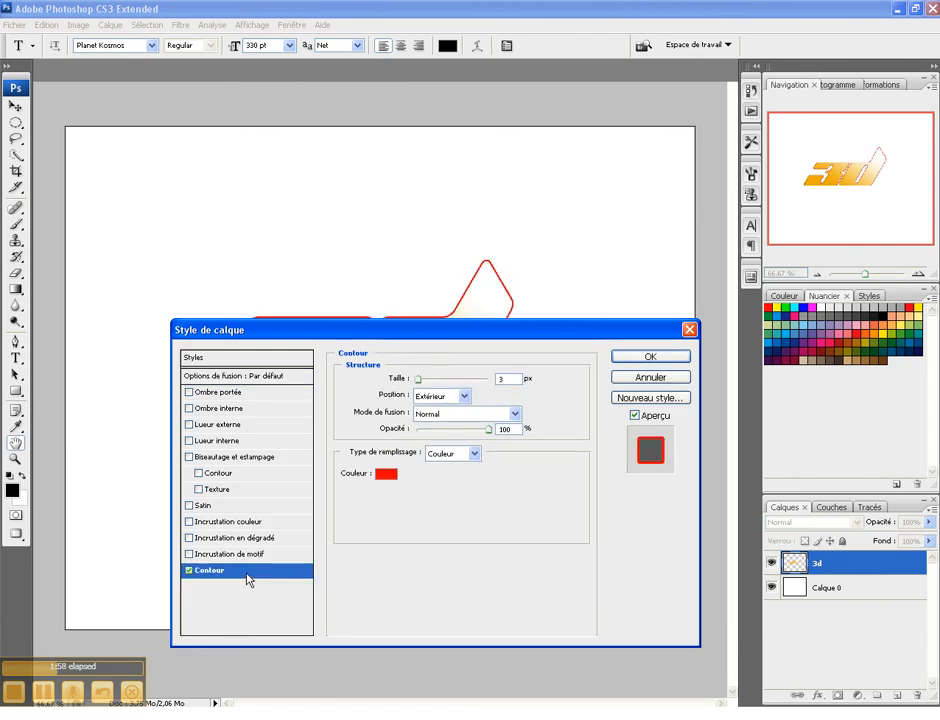
{"action": "left_click", "coordinate": [385, 476]}
{"action": "left_click", "coordinate": [260, 606]}
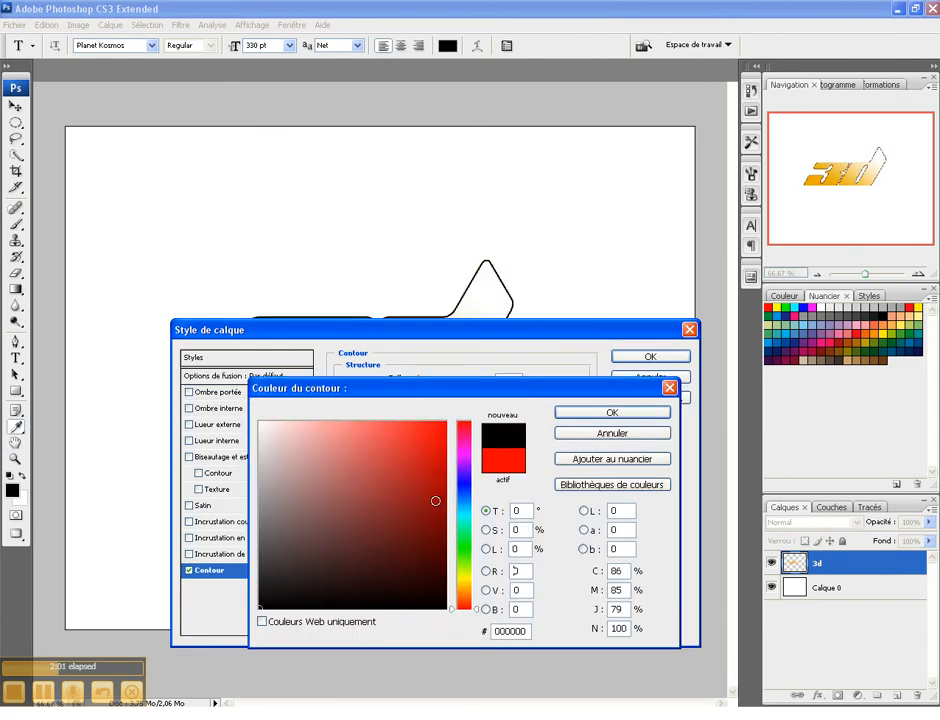
{"action": "left_click", "coordinate": [613, 416]}
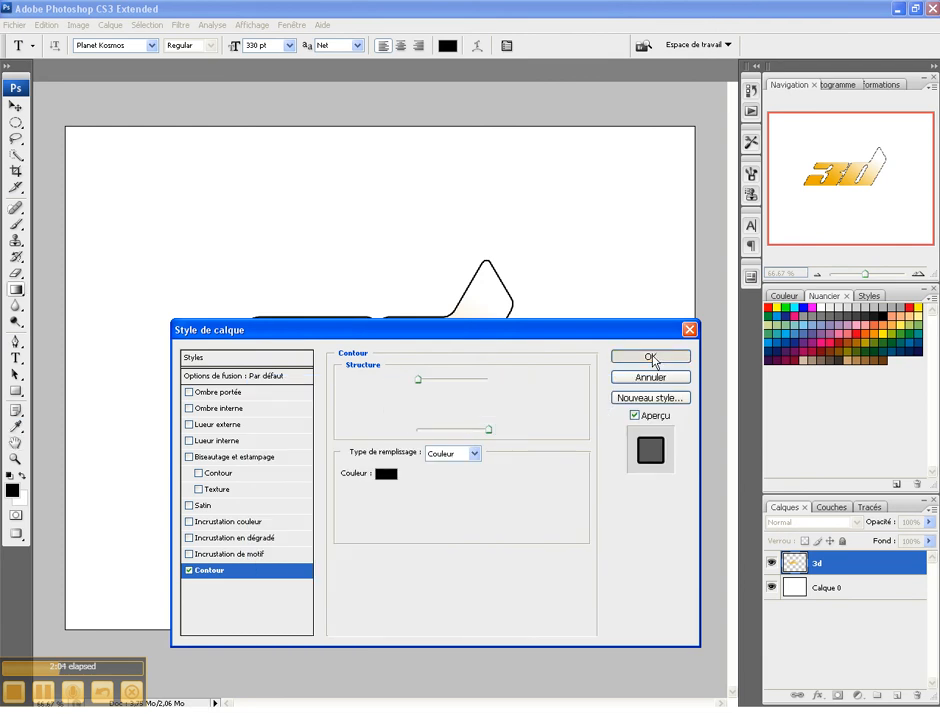
{"action": "left_click", "coordinate": [650, 357]}
- Apply a perspective transformation to the 3d layer, widening its lower edge and shortening its right side
{"action": "key", "text": "ctrl+t"}
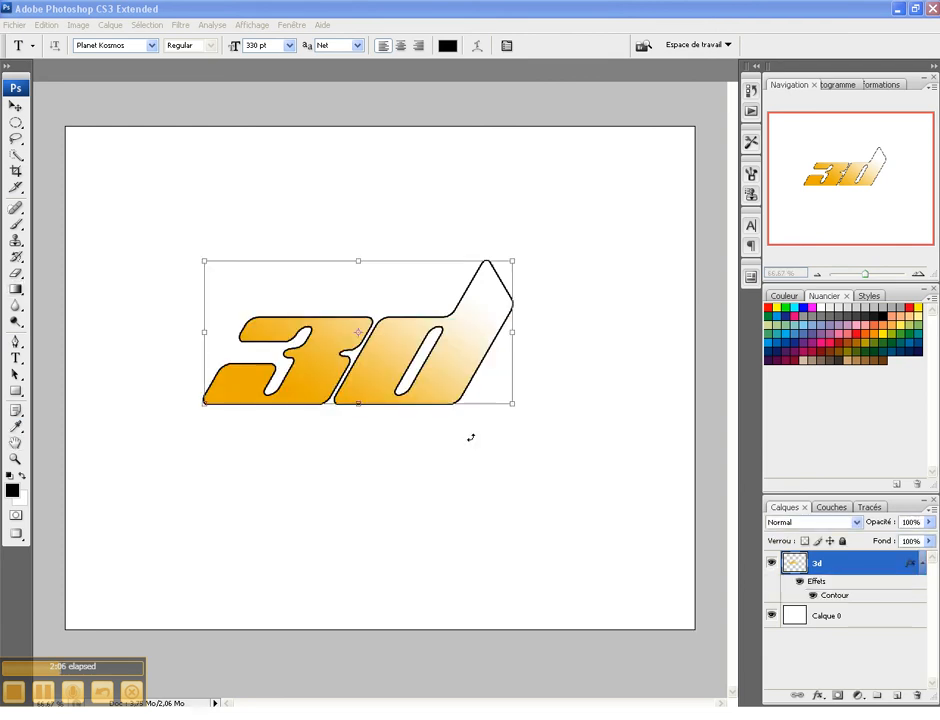
{"action": "right_click", "coordinate": [384, 367]}
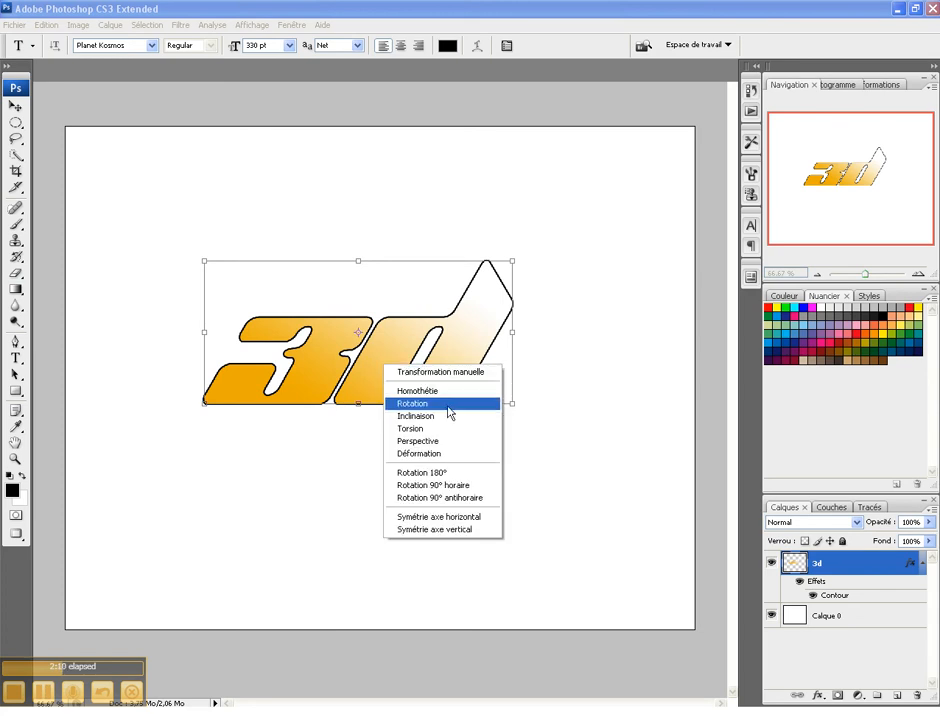
{"action": "left_click", "coordinate": [460, 441]}
{"action": "left_click_drag", "start_coordinate": [205, 407], "coordinate": [178, 404]}
{"action": "mouse_move", "coordinate": [512, 263]}
{"action": "left_mouse_down"}
{"action": "mouse_move", "coordinate": [515, 293]}
{"action": "mouse_move", "coordinate": [515, 283]}
{"action": "left_mouse_up"}
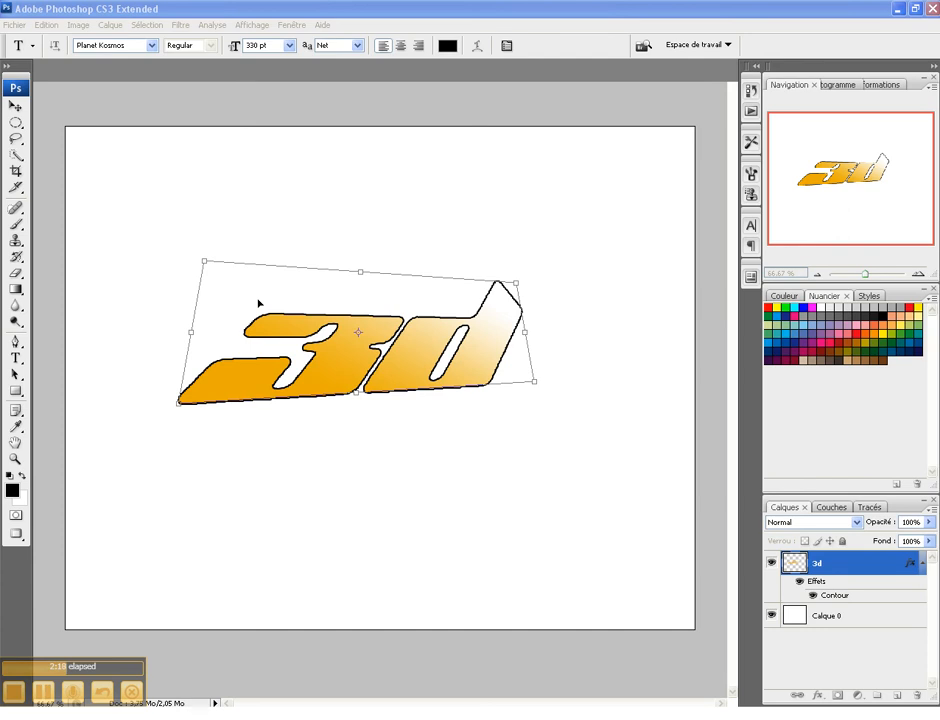
{"action": "key", "text": "Return"}
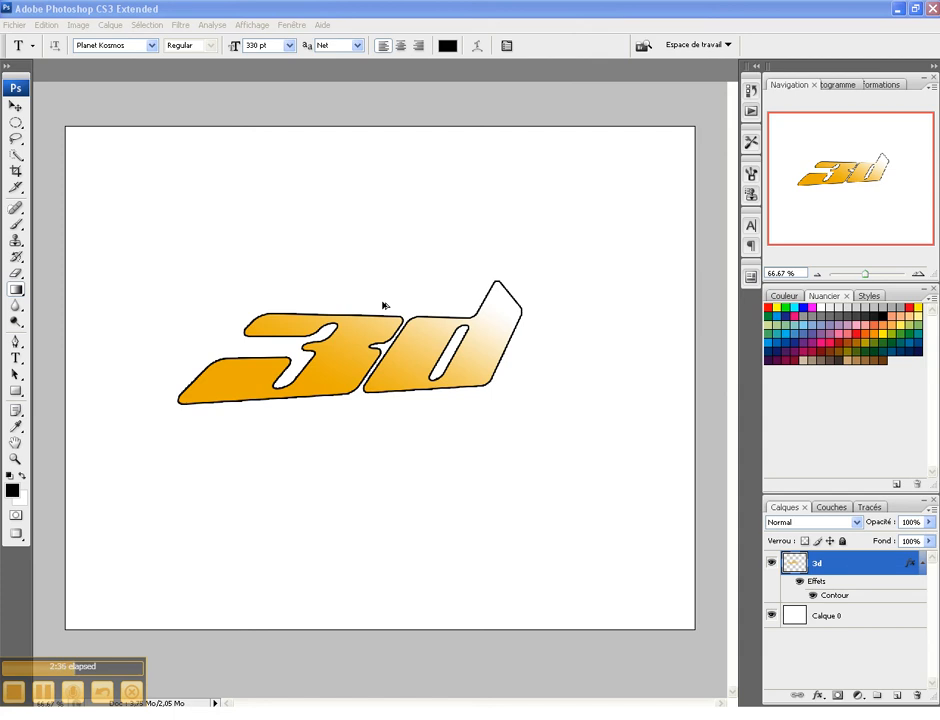
- Duplicate the 3d layer sixteen times, nudging the copies slightly upward to build the letters' extruded depth
{"action": "key", "text": "ctrl+j"}
{"action": "key", "text": "ctrl+j"}
{"action": "key", "text": "ctrl+j"}
{"action": "key", "text": "ctrl+j"}
{"action": "key", "text": "ctrl+alt+Up"}
{"action": "key", "text": "ctrl+alt+Up"}
{"action": "key", "text": "ctrl+alt+Up"}
{"action": "key", "text": "ctrl+alt+Up"}
{"action": "key", "text": "ctrl+alt+Up"}
{"action": "key", "text": "ctrl+alt+Up"}
{"action": "key", "text": "ctrl+alt+Up"}
{"action": "key", "text": "ctrl+alt+Up"}
{"action": "key", "text": "ctrl+alt+Up"}
{"action": "key", "text": "ctrl+alt+Up"}
{"action": "key", "text": "ctrl+alt+Up"}
{"action": "key", "text": "ctrl+alt+Up"}
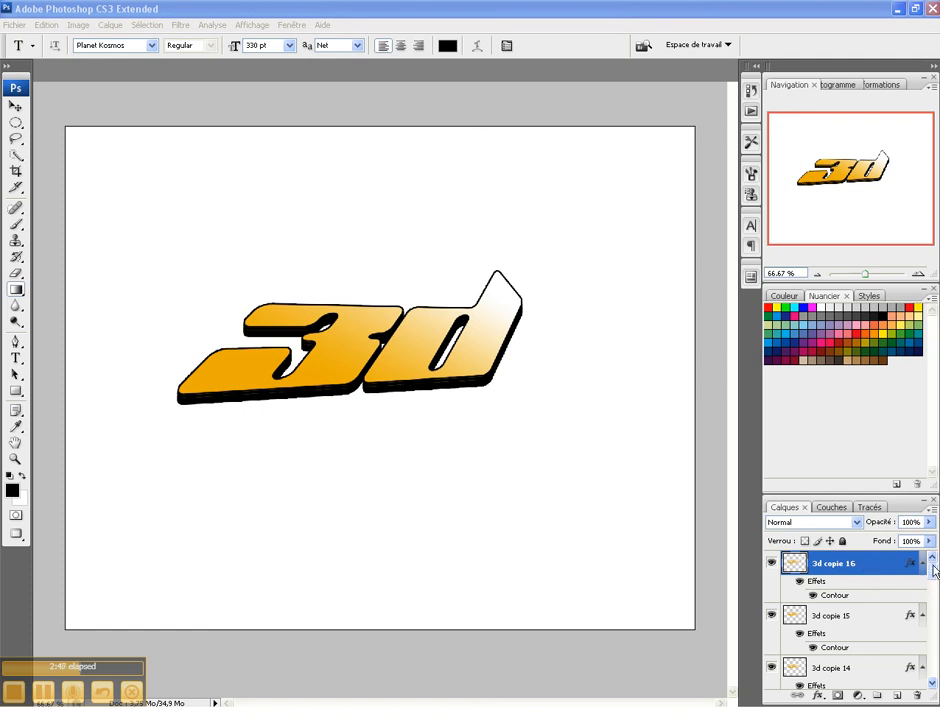
- Select all the 3d layers from 3d copie 16 down to 3d, leaving out Calque 0, and merge them into one layer
{"action": "left_click_drag", "start_coordinate": [936, 573], "coordinate": [936, 690]}
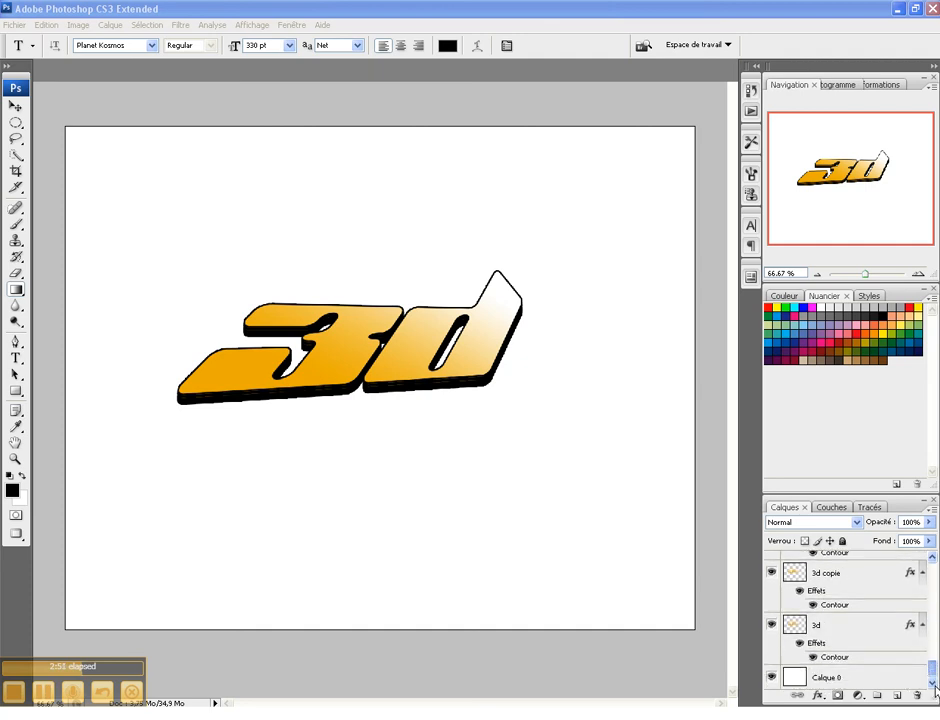
{"action": "left_click", "coordinate": [843, 629], "text": "shift"}
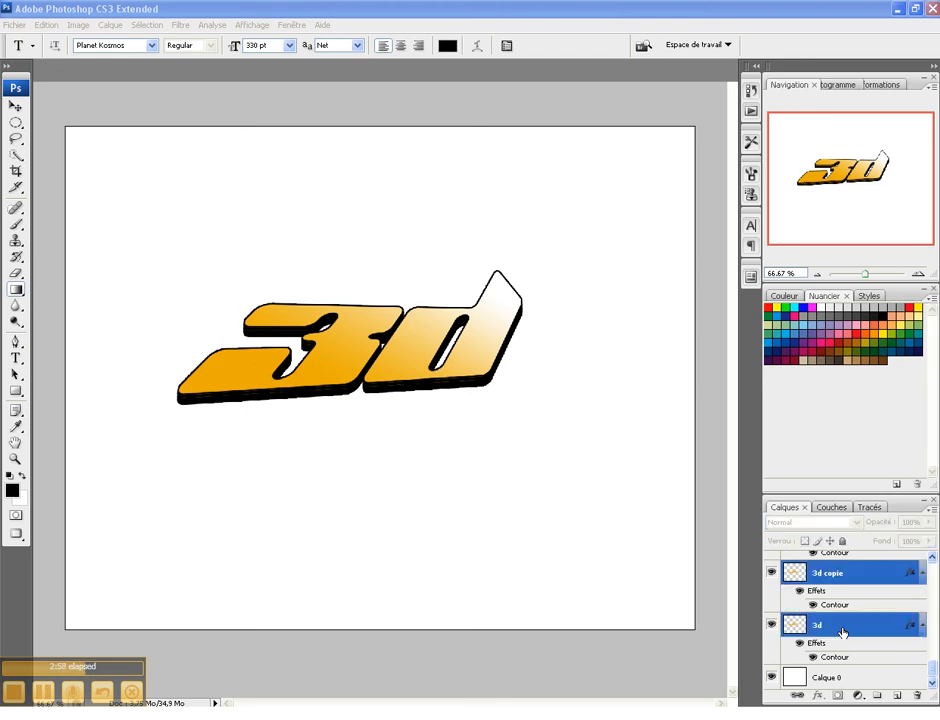
{"action": "left_click_drag", "start_coordinate": [936, 668], "coordinate": [936, 565]}
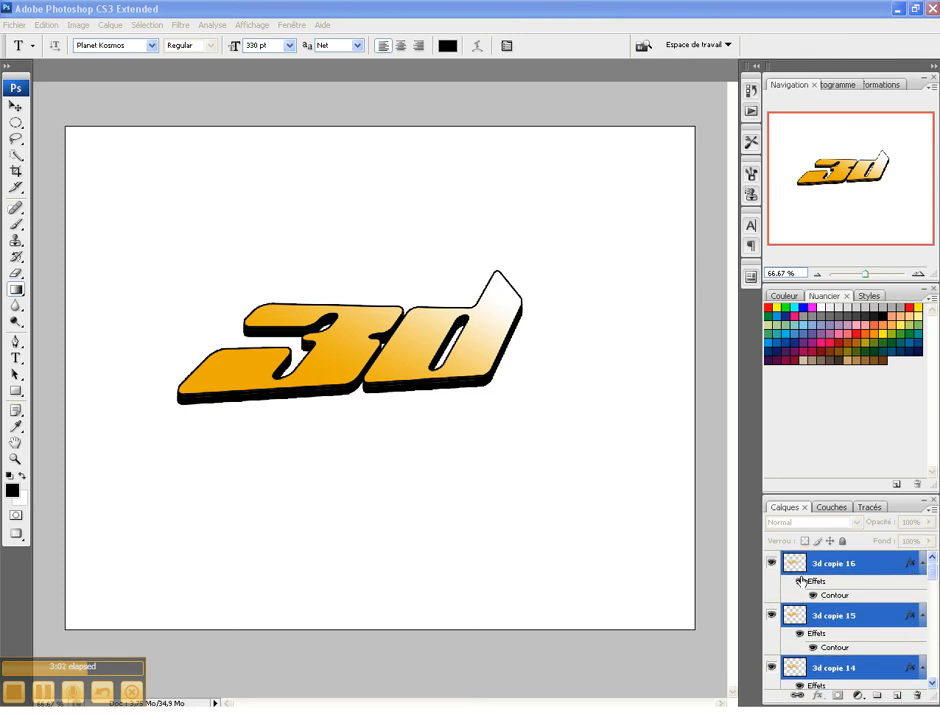
{"action": "right_click", "coordinate": [876, 567]}
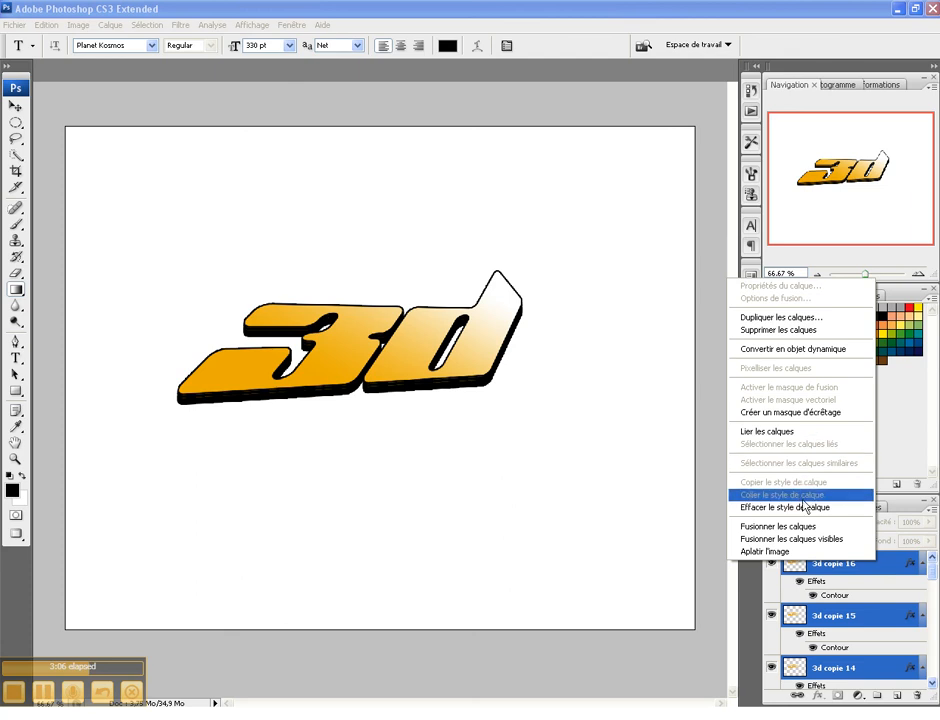
{"action": "left_click", "coordinate": [800, 527]}
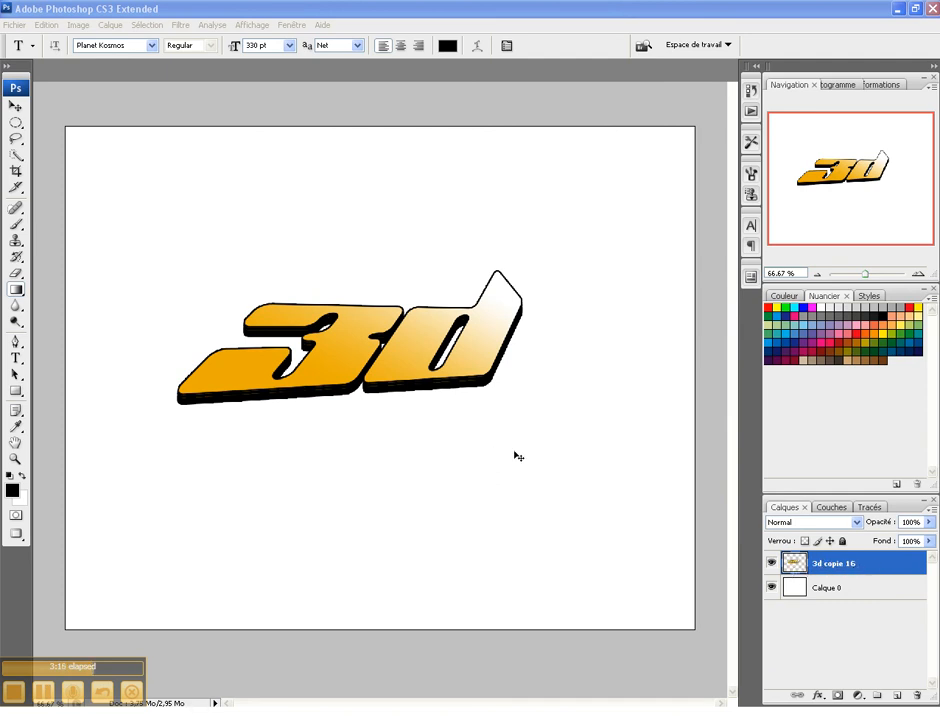
- Duplicate the merged 3d layer and flip the copy upside down with a vertical flip transformation (Symétrie axe vertical)
{"action": "key", "text": "ctrl+j"}
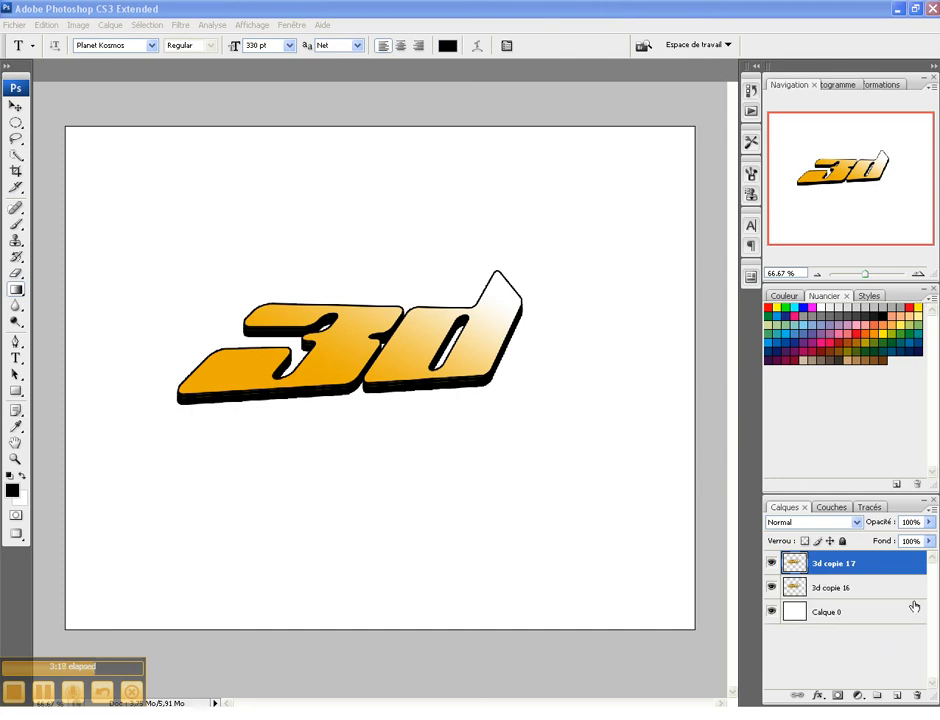
{"action": "key", "text": "ctrl+t"}
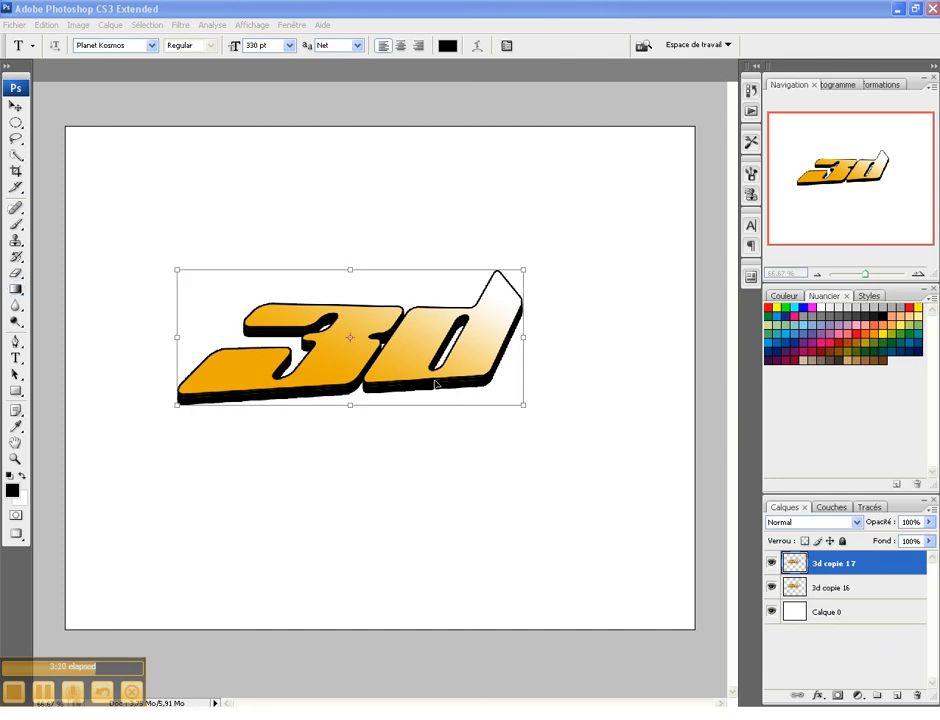
{"action": "right_click", "coordinate": [384, 348]}
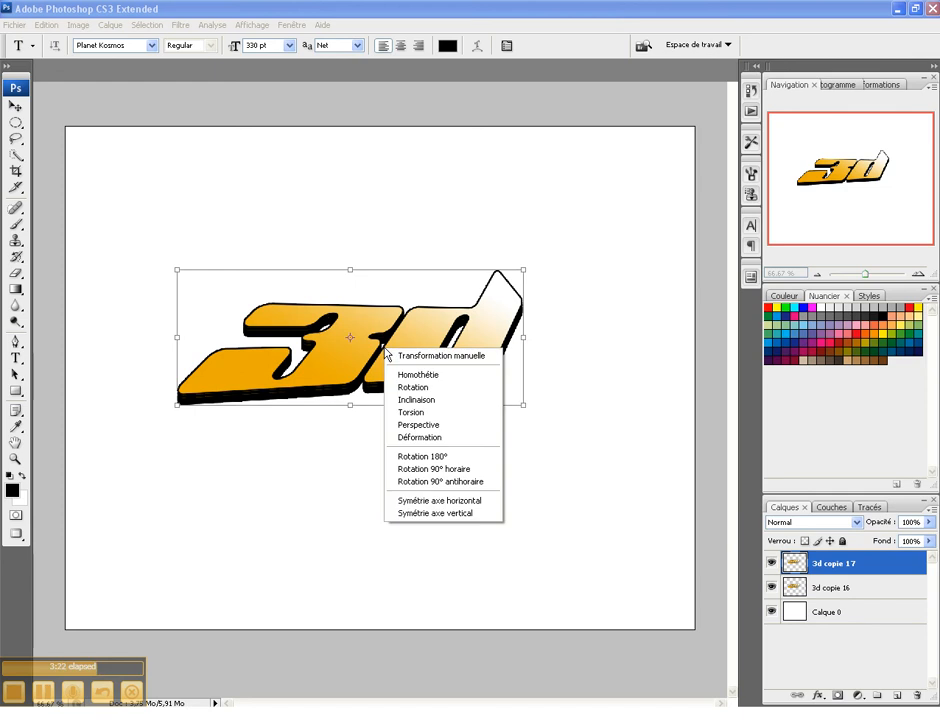
{"action": "left_click", "coordinate": [460, 513]}
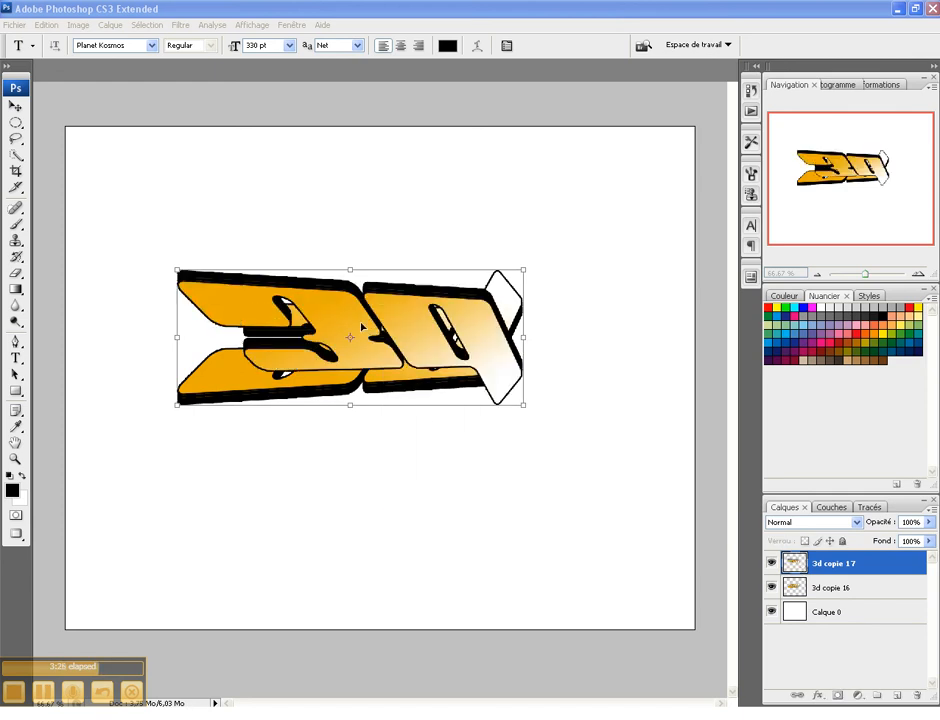
- Move the flipped copy straight down until it sits just beneath the original lettering as a reflection, and apply the transformation
{"action": "key", "text": "Down"}
{"action": "key", "text": "Down"}
{"action": "key", "text": "Down"}
{"action": "key", "text": "Down"}
{"action": "key", "text": "Down"}
{"action": "key", "text": "Down"}
{"action": "key", "text": "Down"}
{"action": "key", "text": "Down"}
{"action": "key", "text": "Down"}
{"action": "key", "text": "Down"}
{"action": "key", "text": "Down"}
{"action": "key", "text": "Down"}
{"action": "key", "text": "Down"}
{"action": "key", "text": "Down"}
{"action": "key", "text": "Down"}
{"action": "key", "text": "Down"}
{"action": "key", "text": "Down"}
{"action": "key", "text": "Down"}
{"action": "key", "text": "Down"}
{"action": "key", "text": "Down"}
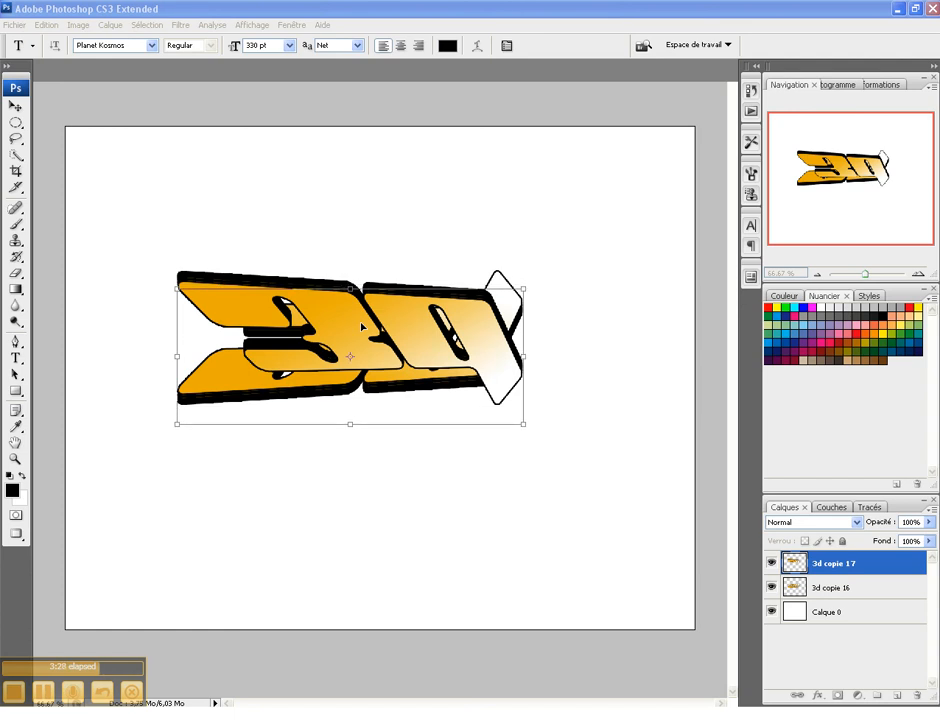
{"action": "key", "text": "Down"}
{"action": "key", "text": "Down"}
{"action": "key", "text": "Down"}
{"action": "key", "text": "Down"}
{"action": "key", "text": "Down"}
{"action": "key", "text": "Down"}
{"action": "key", "text": "Down"}
{"action": "key", "text": "Down"}
{"action": "key", "text": "Down"}
{"action": "key", "text": "Down"}
{"action": "key", "text": "Down"}
{"action": "key", "text": "Down"}
{"action": "key", "text": "Down"}
{"action": "key", "text": "Down"}
{"action": "key", "text": "Down"}
{"action": "key", "text": "Down"}
{"action": "key", "text": "Down"}
{"action": "key", "text": "Down"}
{"action": "key", "text": "Down"}
{"action": "key", "text": "Down"}
{"action": "key", "text": "Down"}
{"action": "key", "text": "Down"}
{"action": "key", "text": "Down"}
{"action": "key", "text": "Down"}
{"action": "key", "text": "Down"}
{"action": "key", "text": "Down"}
{"action": "key", "text": "Down"}
{"action": "key", "text": "Down"}
{"action": "key", "text": "Down"}
{"action": "key", "text": "Down"}
{"action": "key", "text": "Down"}
{"action": "key", "text": "Down"}
{"action": "key", "text": "Down"}
{"action": "key", "text": "Down"}
{"action": "key", "text": "Down"}
{"action": "key", "text": "Down"}
{"action": "key", "text": "Down"}
{"action": "key", "text": "Down"}
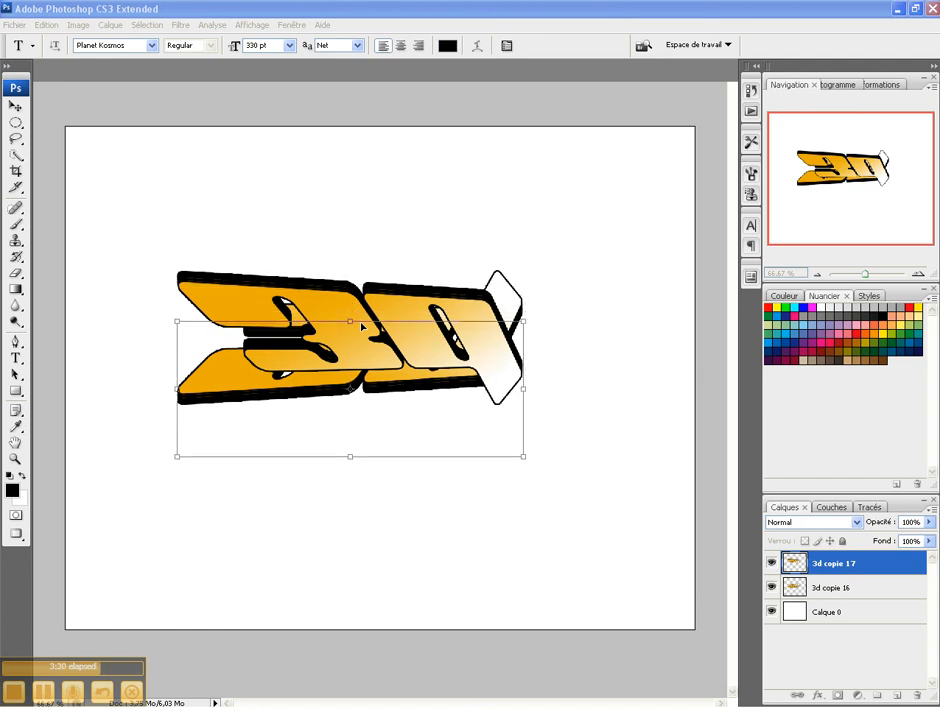
{"action": "key", "text": "Down"}
{"action": "key", "text": "Down"}
{"action": "key", "text": "Down"}
{"action": "key", "text": "Down"}
{"action": "key", "text": "Down"}
{"action": "key", "text": "Down"}
{"action": "key", "text": "Down"}
{"action": "key", "text": "Down"}
{"action": "key", "text": "Down"}
{"action": "key", "text": "Down"}
{"action": "key", "text": "Down"}
{"action": "key", "text": "Down"}
{"action": "key", "text": "Down"}
{"action": "key", "text": "Down"}
{"action": "key", "text": "Down"}
{"action": "key", "text": "Down"}
{"action": "key", "text": "Down"}
{"action": "key", "text": "Down"}
{"action": "key", "text": "Down"}
{"action": "key", "text": "Down"}
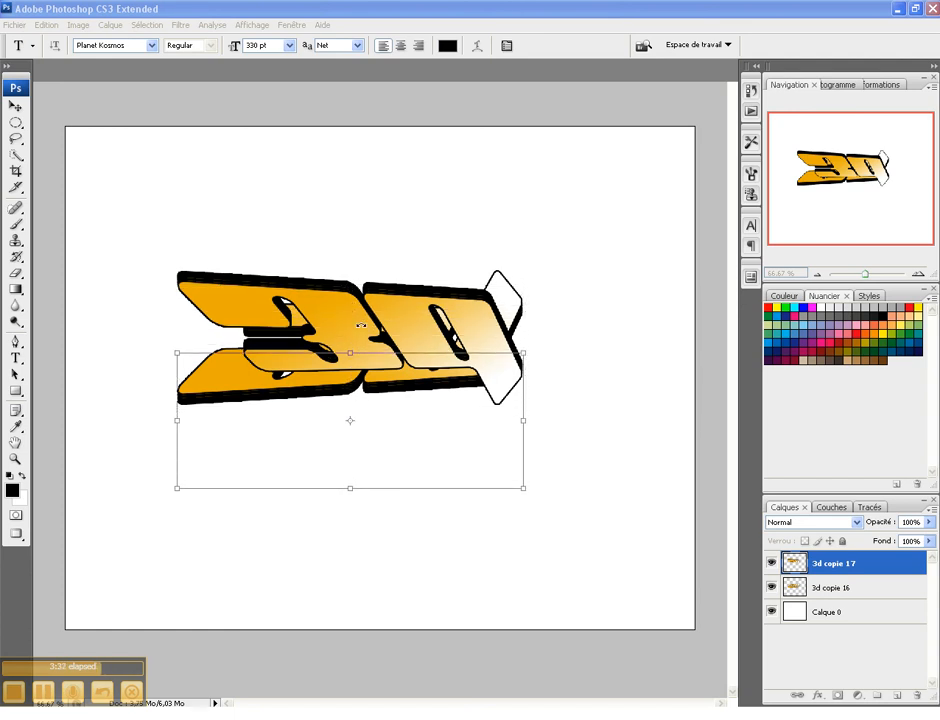
{"action": "key", "text": "Down"}
{"action": "key", "text": "Down"}
{"action": "key", "text": "Down"}
{"action": "key", "text": "Down"}
{"action": "key", "text": "Down"}
{"action": "key", "text": "Down"}
{"action": "key", "text": "Down"}
{"action": "key", "text": "Down"}
{"action": "key", "text": "Down"}
{"action": "key", "text": "Down"}
{"action": "key", "text": "Down"}
{"action": "key", "text": "Down"}
{"action": "key", "text": "Down"}
{"action": "key", "text": "Down"}
{"action": "key", "text": "Down"}
{"action": "key", "text": "Down"}
{"action": "key", "text": "Down"}
{"action": "key", "text": "Down"}
{"action": "key", "text": "Down"}
{"action": "key", "text": "Down"}
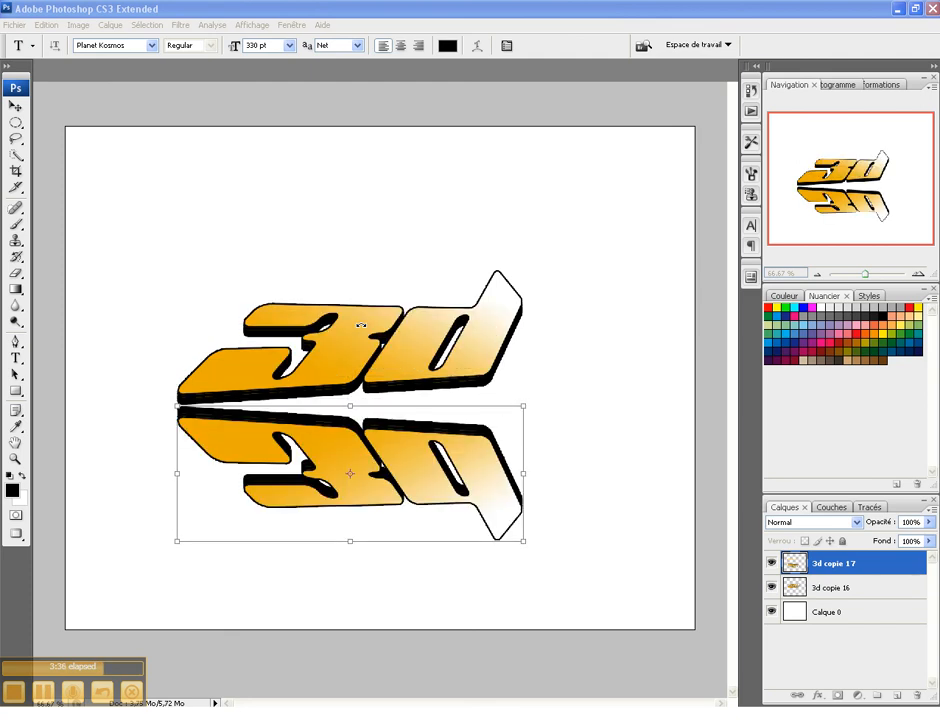
{"action": "key", "text": "Return"}
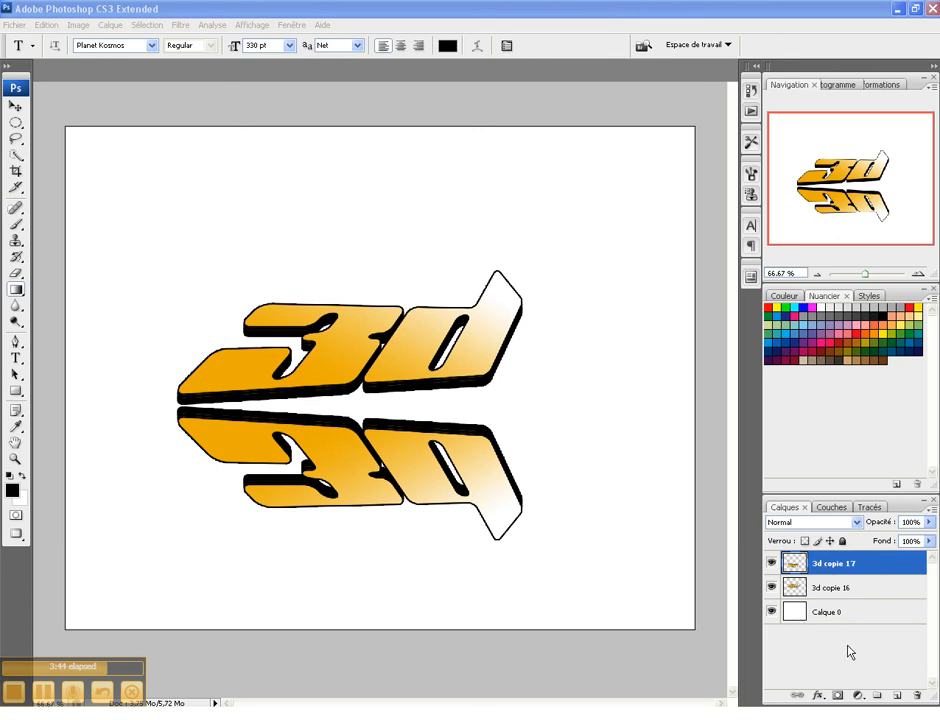
- Add a layer mask to the flipped copy and fill it with a black-to-white gradient upward, fading the reflection toward its lower edge
{"action": "left_click", "coordinate": [839, 696]}
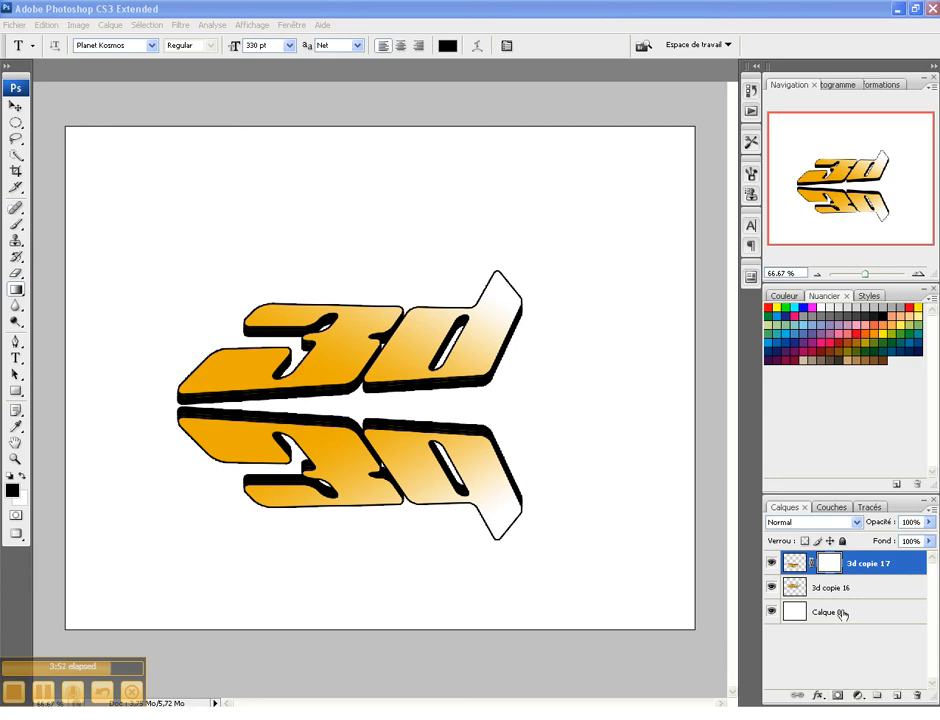
{"action": "left_click", "coordinate": [828, 566]}
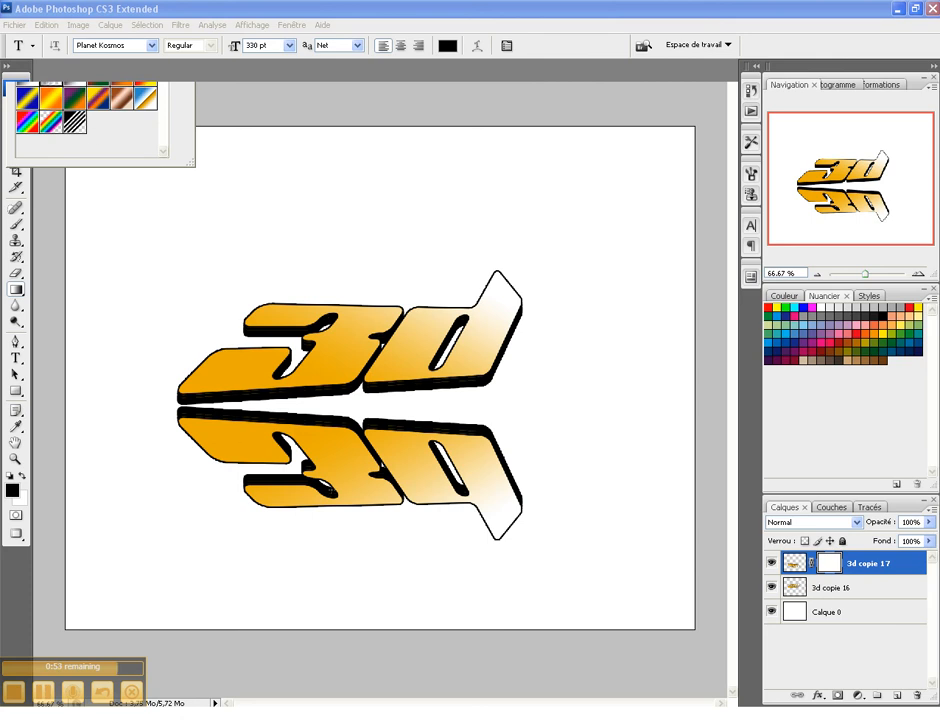
{"action": "left_click", "coordinate": [229, 402]}
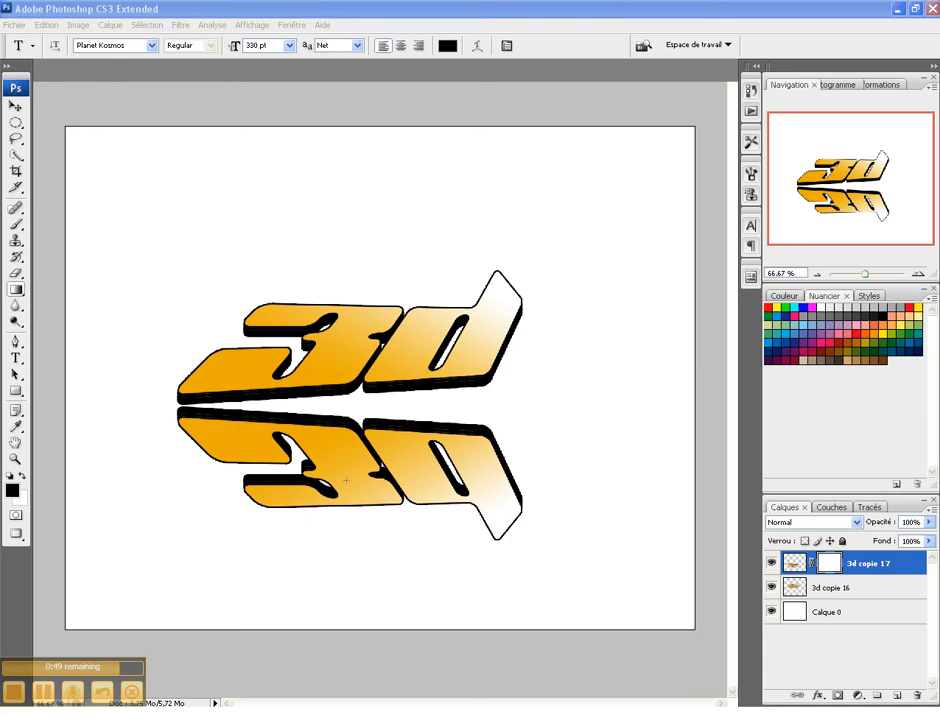
{"action": "left_click_drag", "start_coordinate": [338, 545], "coordinate": [335, 402]}
{"action": "left_click_drag", "start_coordinate": [343, 540], "coordinate": [326, 405]}
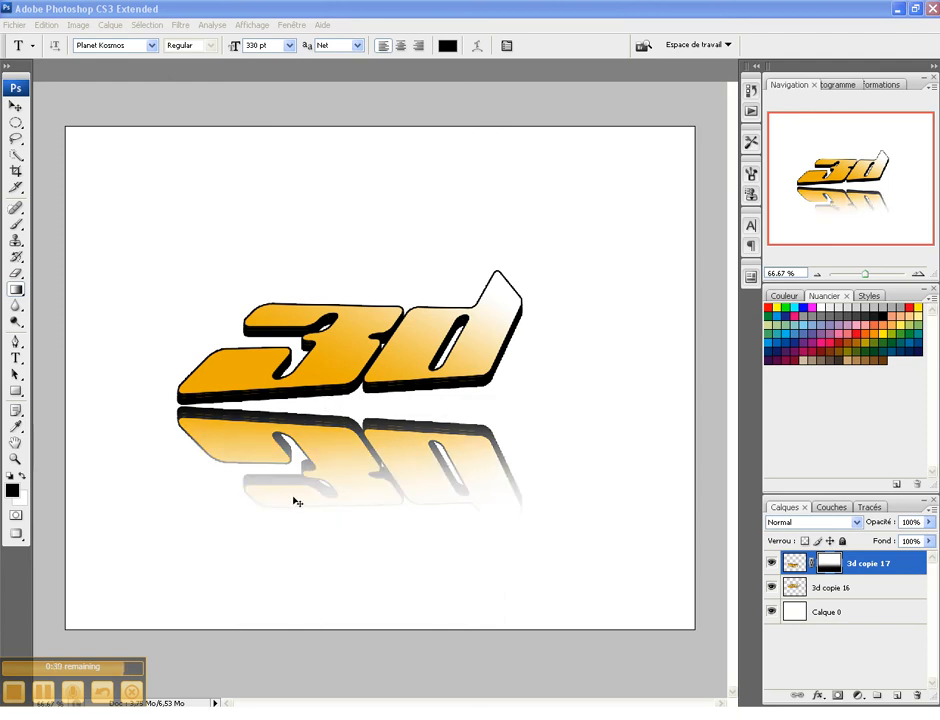
- Apply a perspective transformation to the reflection layer, widening its lower edge symmetrically
{"action": "key", "text": "ctrl+t"}
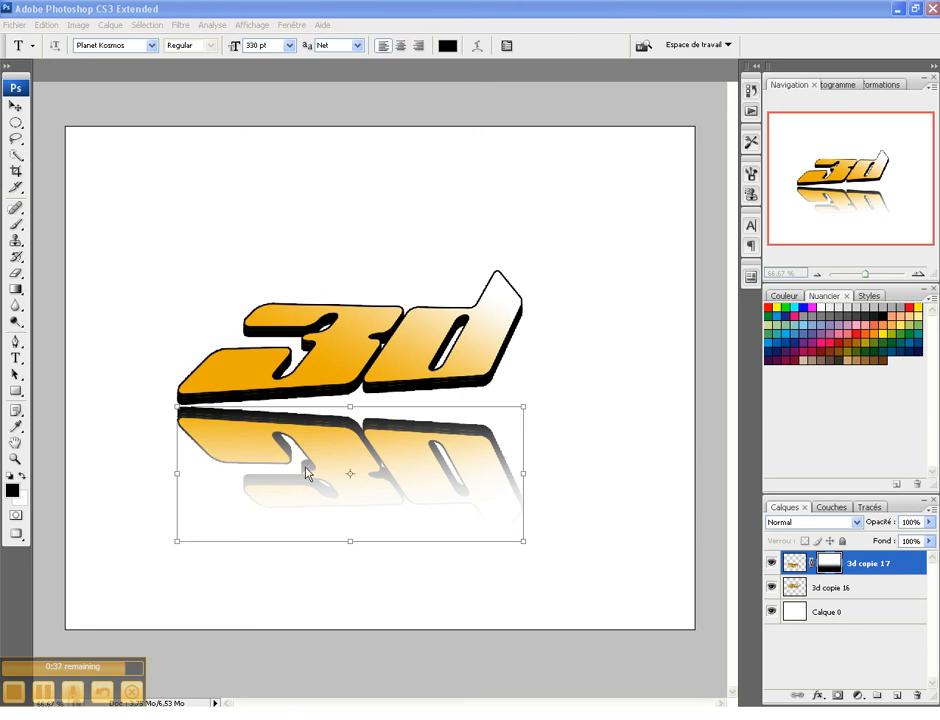
{"action": "right_click", "coordinate": [304, 478]}
{"action": "left_click", "coordinate": [346, 542]}
{"action": "left_click_drag", "start_coordinate": [176, 544], "coordinate": [137, 552]}
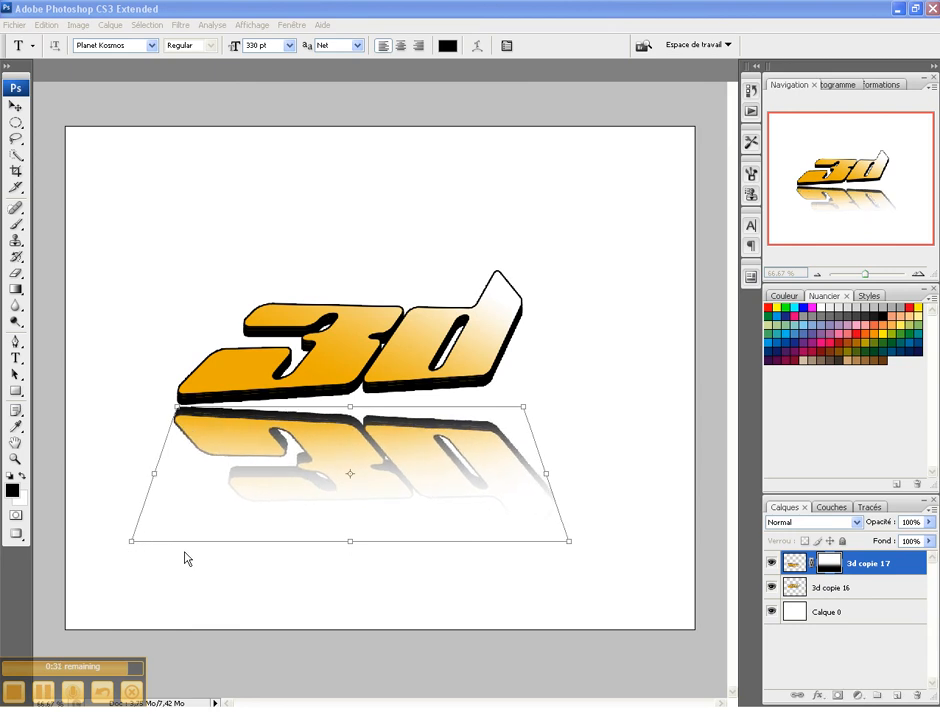
{"action": "key", "text": "Return"}
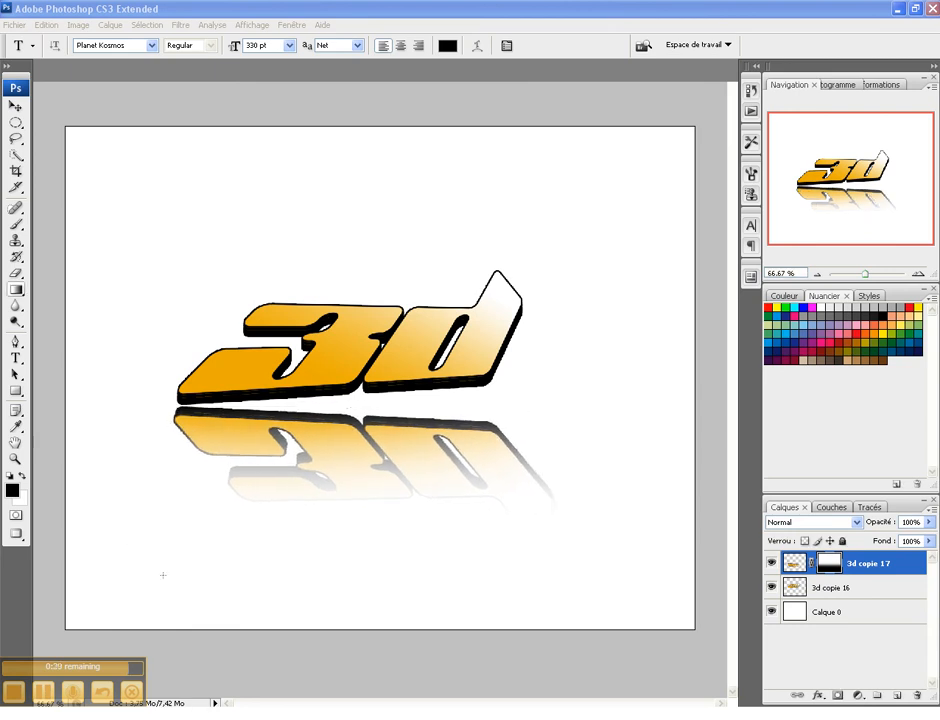
- Examine the finished 3d text and its reflection at 100 % zoom in full-screen view without the panels
{"action": "double_click", "coordinate": [15, 459]}
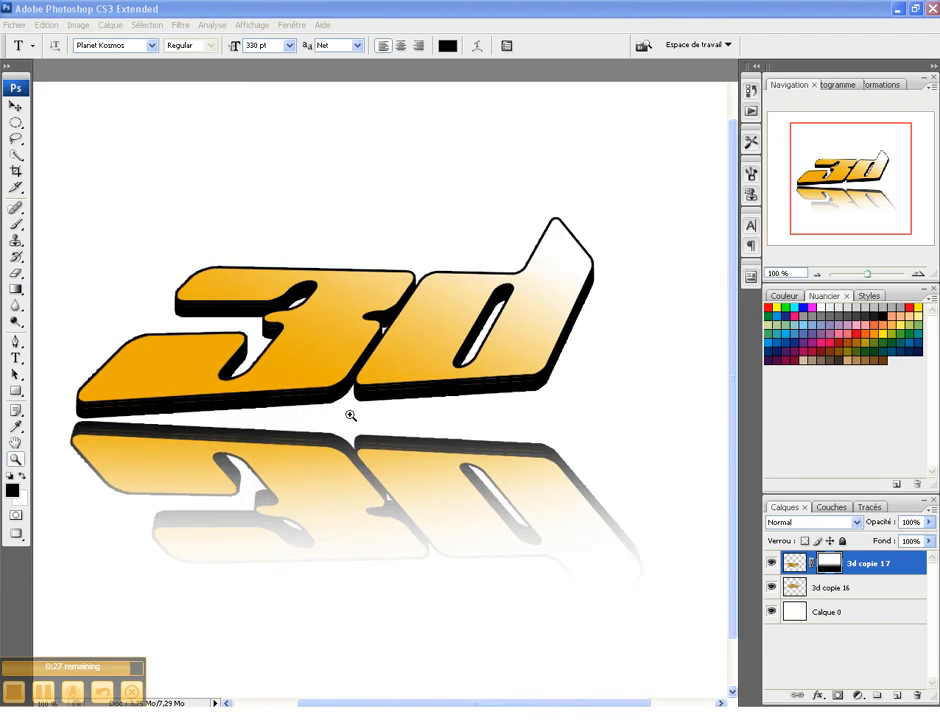
{"action": "key", "text": "Tab"}
{"action": "key", "text": "f"}
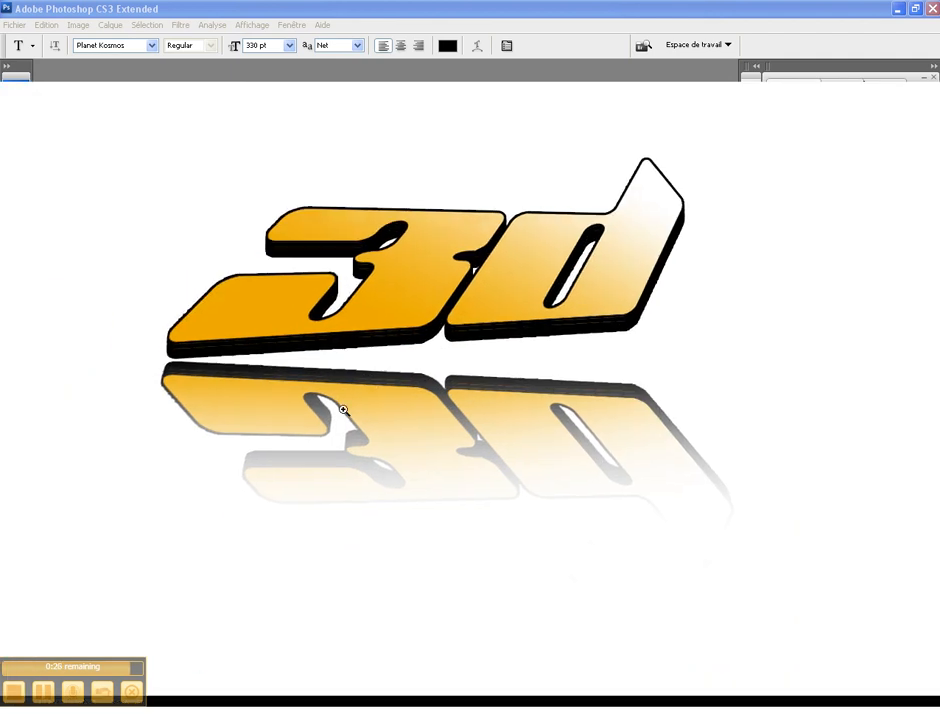
{"action": "left_click_drag", "start_coordinate": [420, 321], "coordinate": [409, 350]}
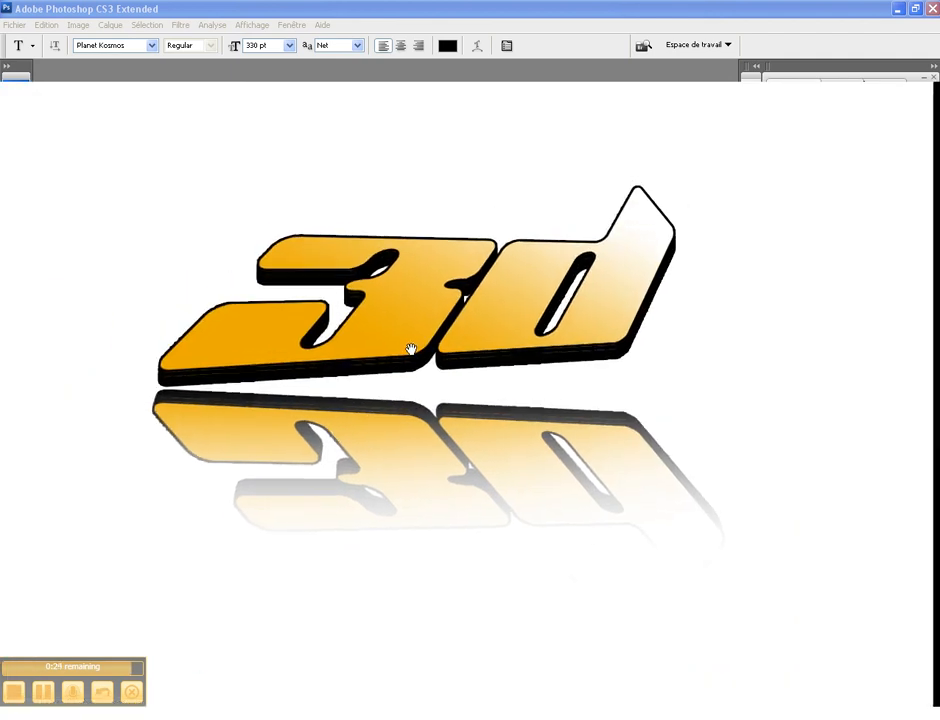